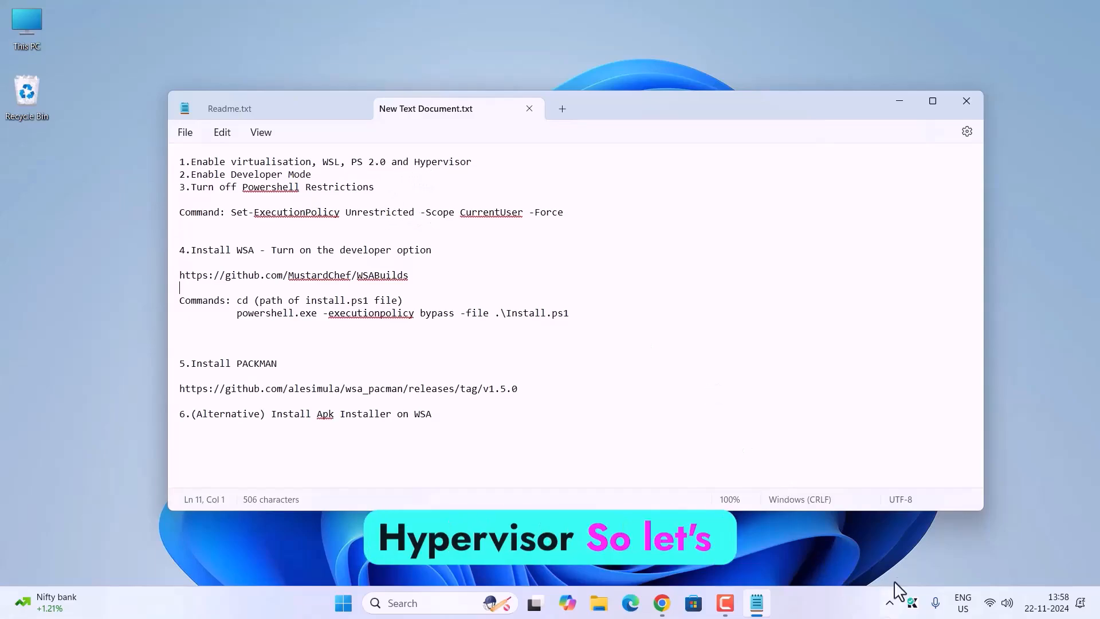
Step: Check the CPU's virtualization status in Task Manager's performance view
left_click(900, 103)
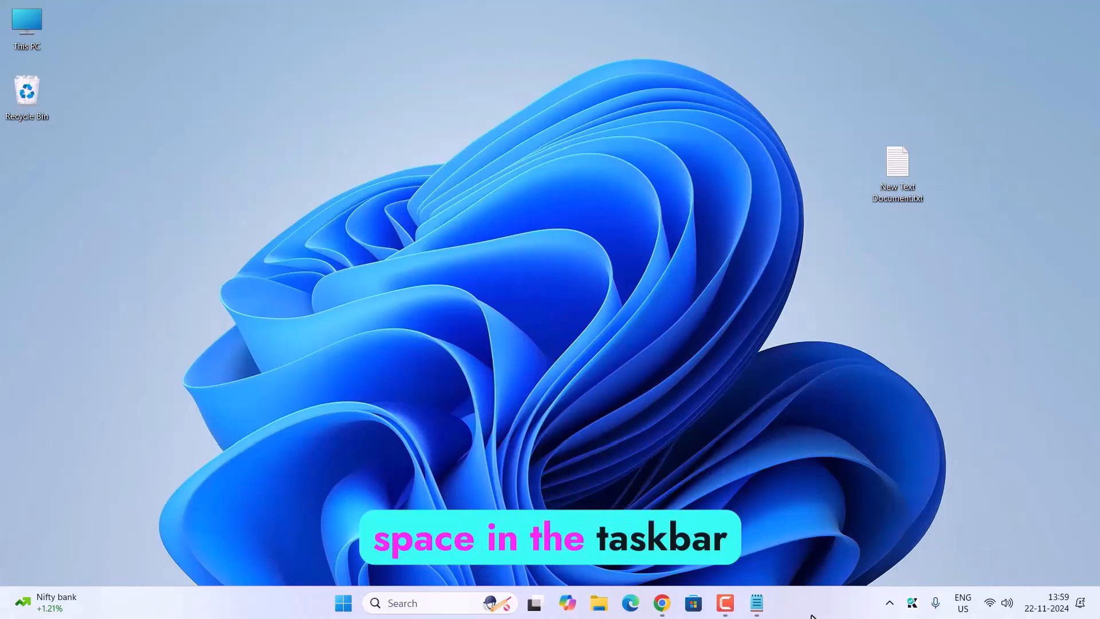
right_click(809, 611)
left_click(842, 547)
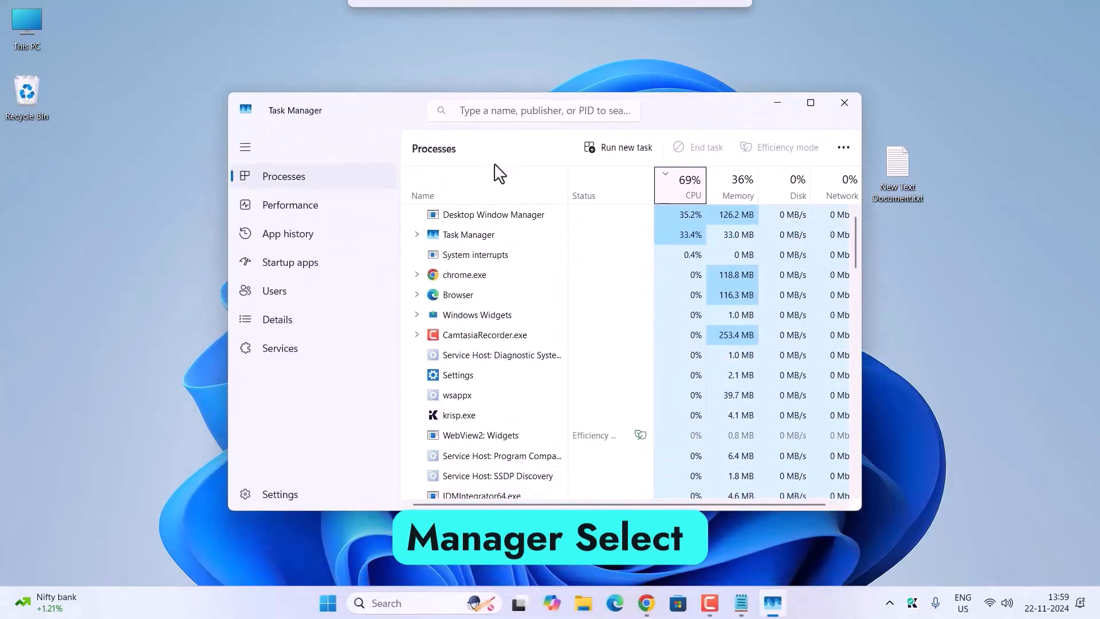
left_click(302, 225)
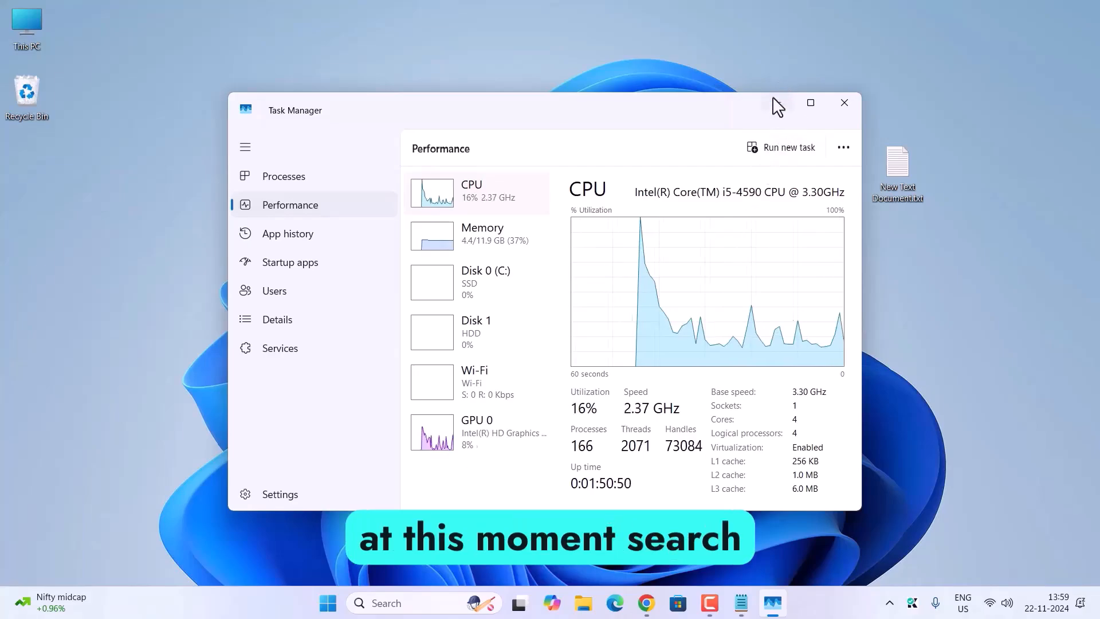
left_click(777, 104)
Step: Open the dialog for turning Windows features on or off from Control Panel's Programs category
key("super")
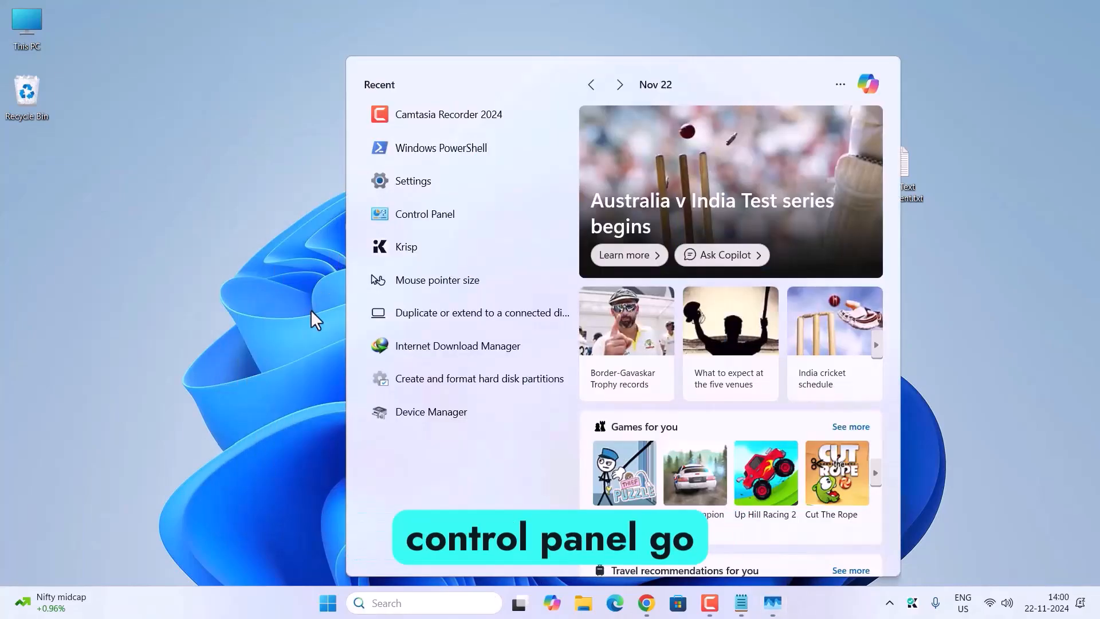
type("control")
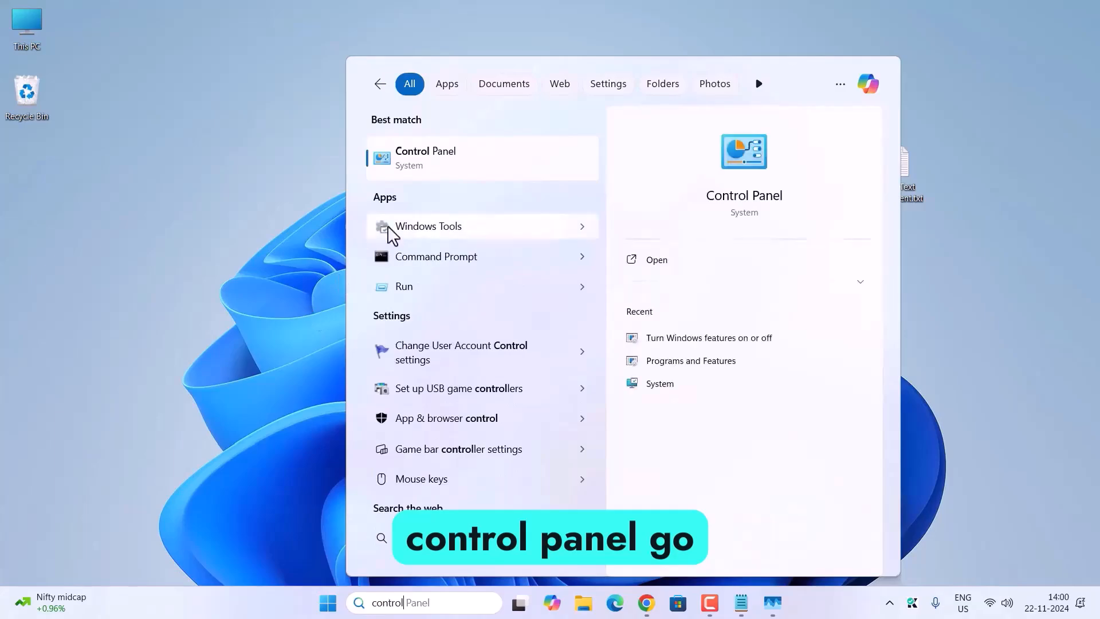
left_click(445, 153)
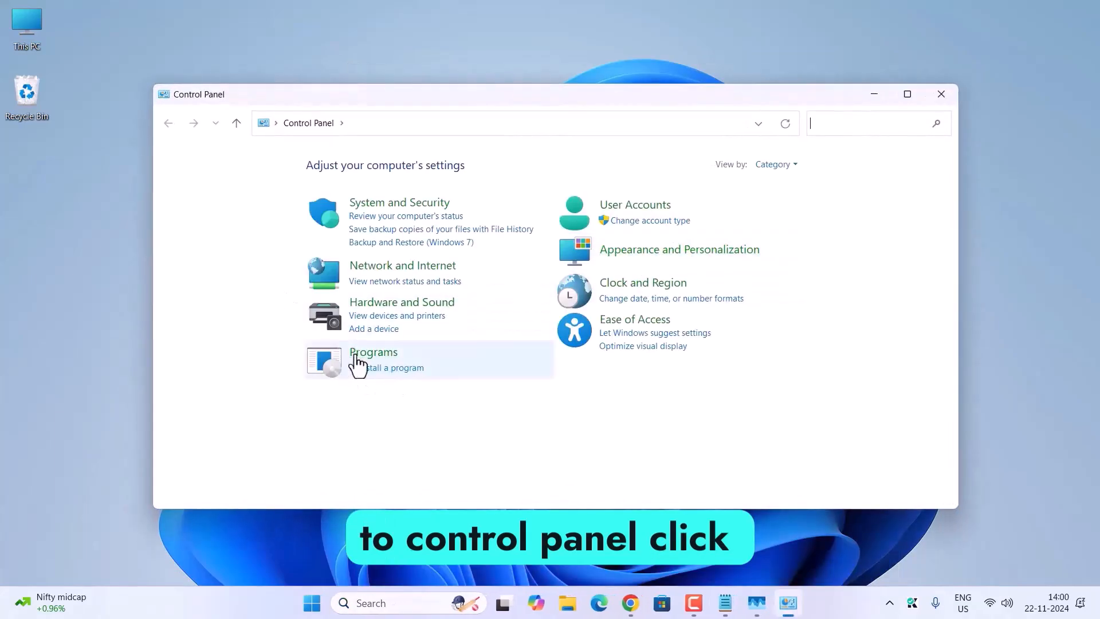
left_click(362, 354)
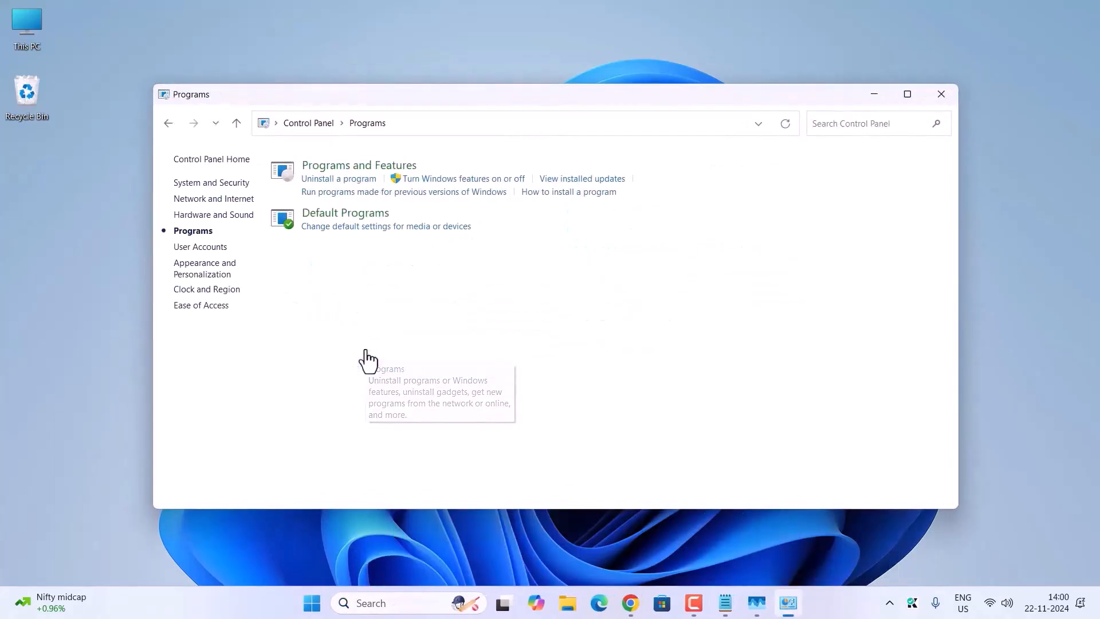
left_click(488, 183)
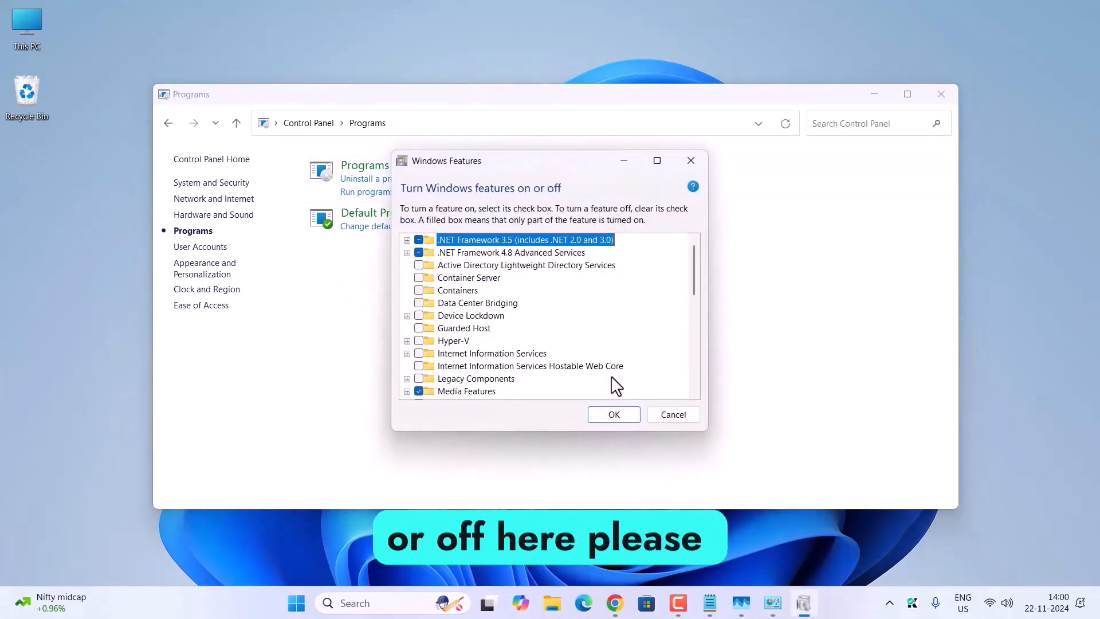
Step: Enable Virtual Machine Platform, Windows Hypervisor Platform and Windows Subsystem for Linux, and restart the PC to apply the changes
scroll(442, 373, "down", 7)
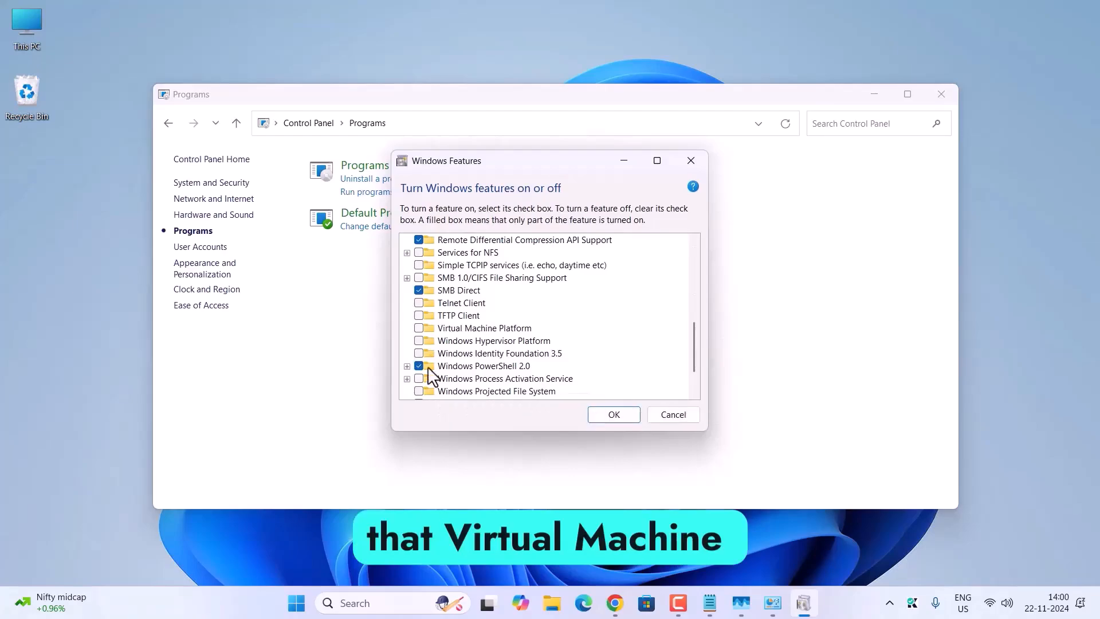
left_click(419, 329)
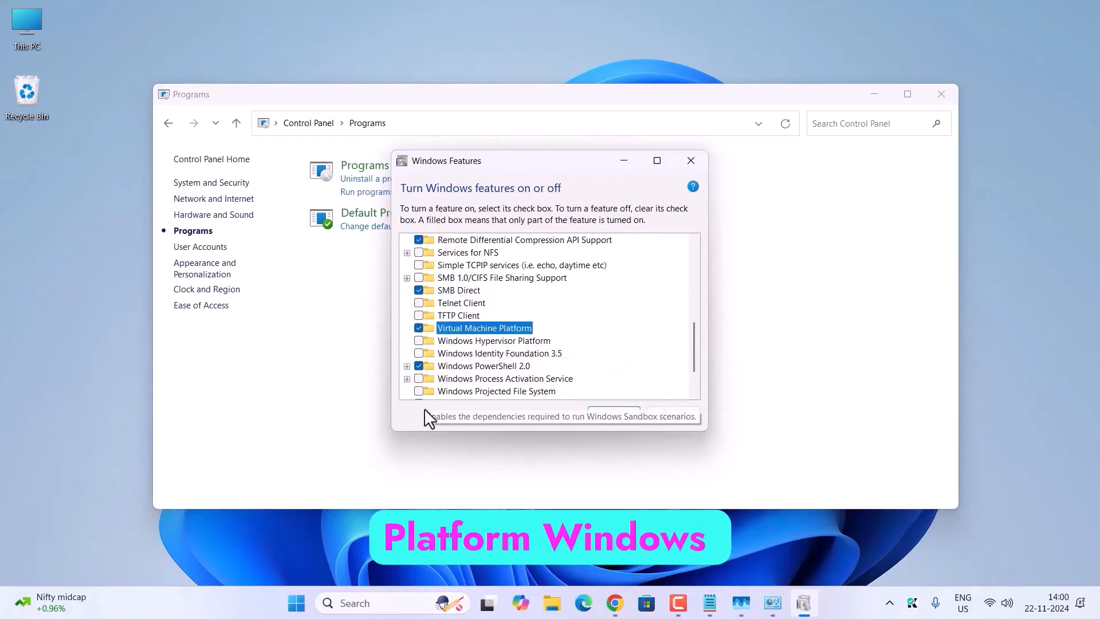
left_click(419, 340)
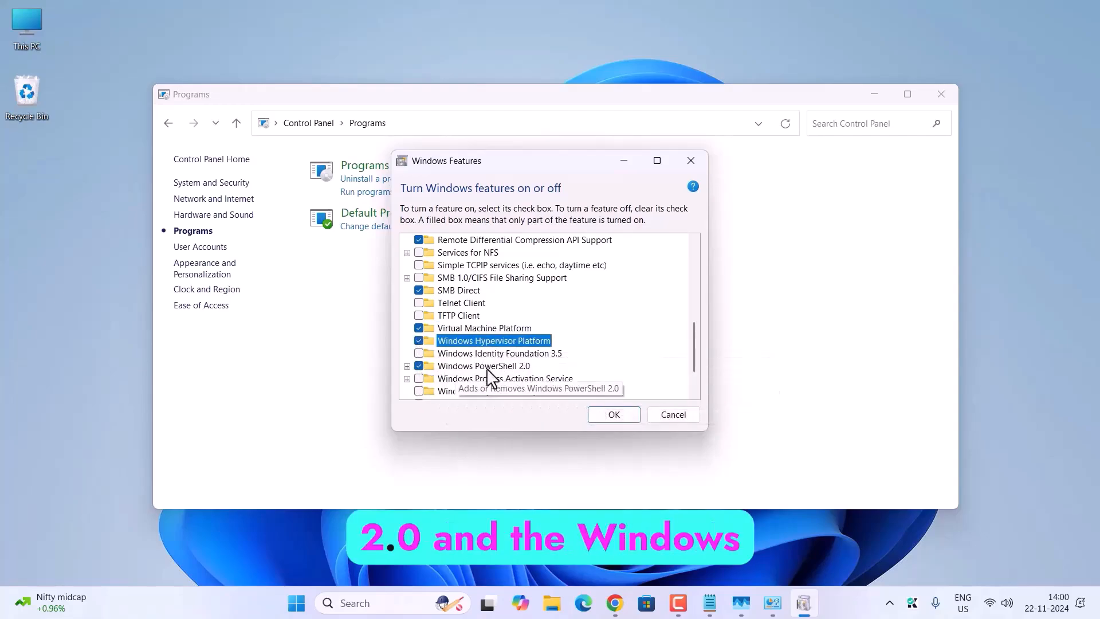
scroll(477, 378, "down", 2)
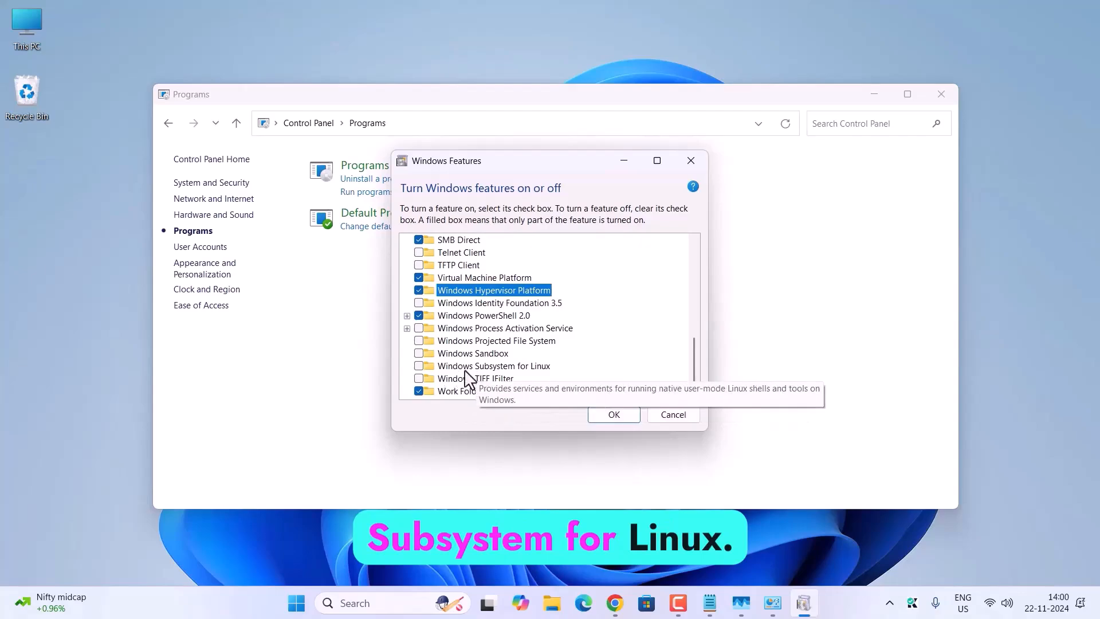
left_click(418, 366)
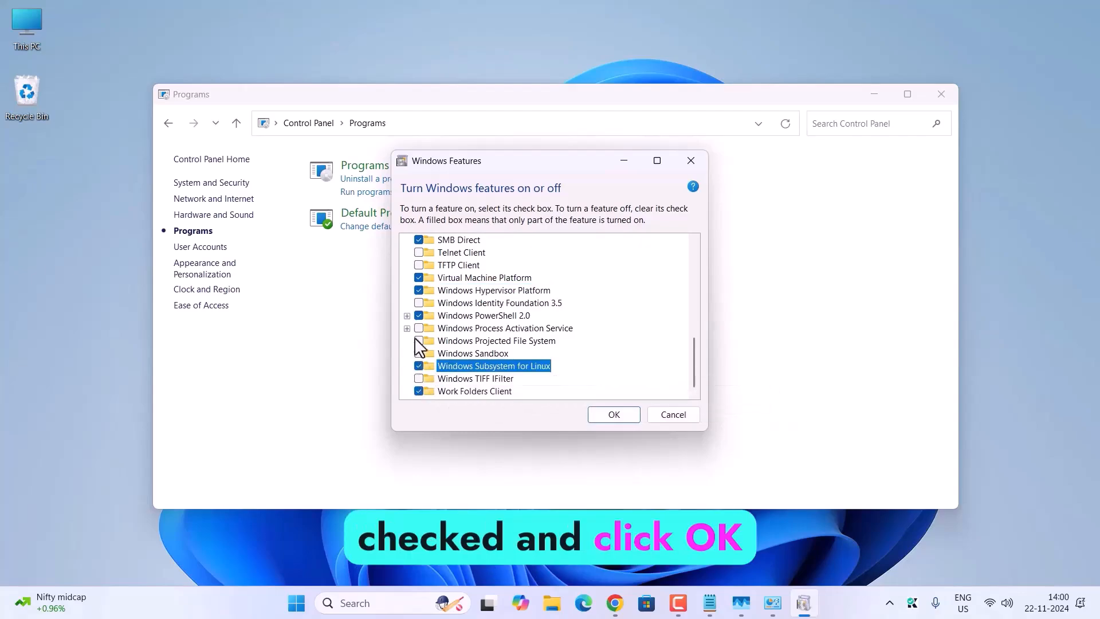
left_click(602, 415)
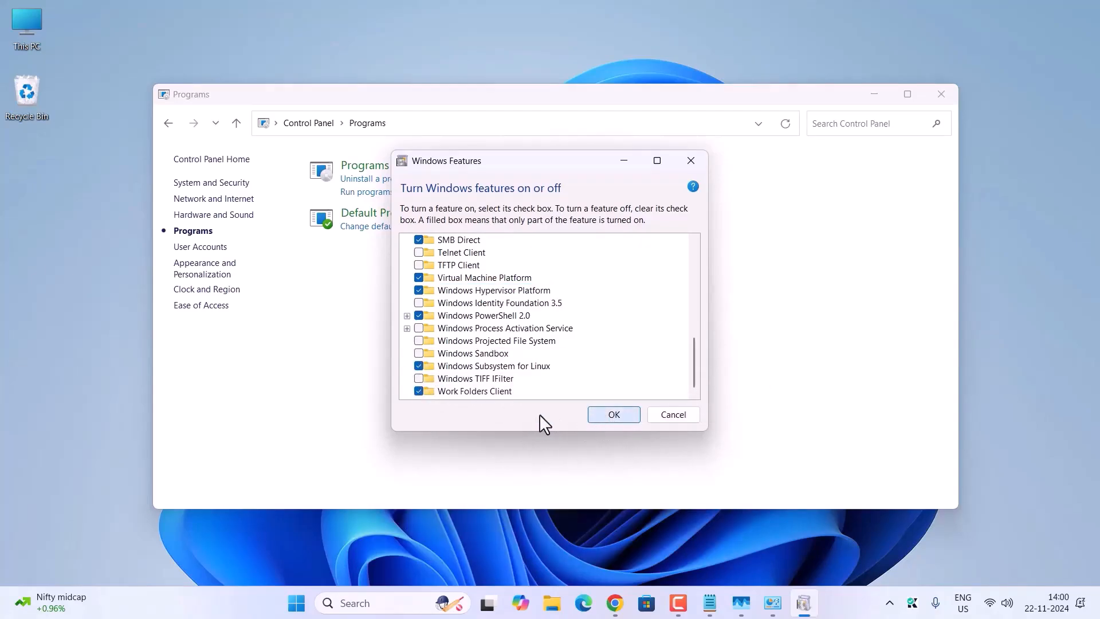
left_click(607, 416)
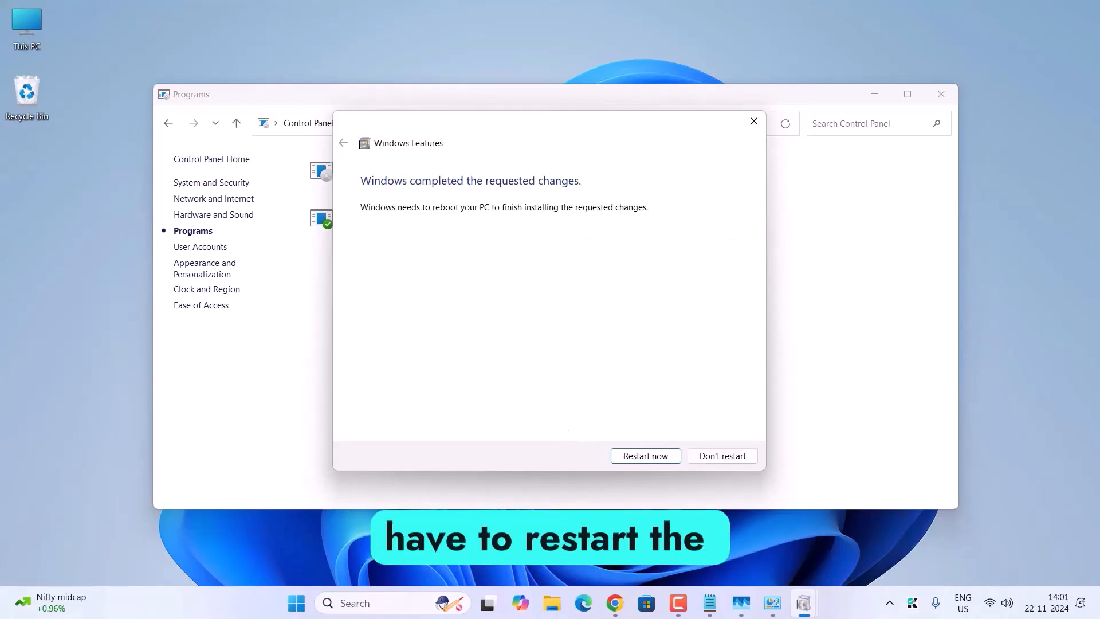
left_click(643, 456)
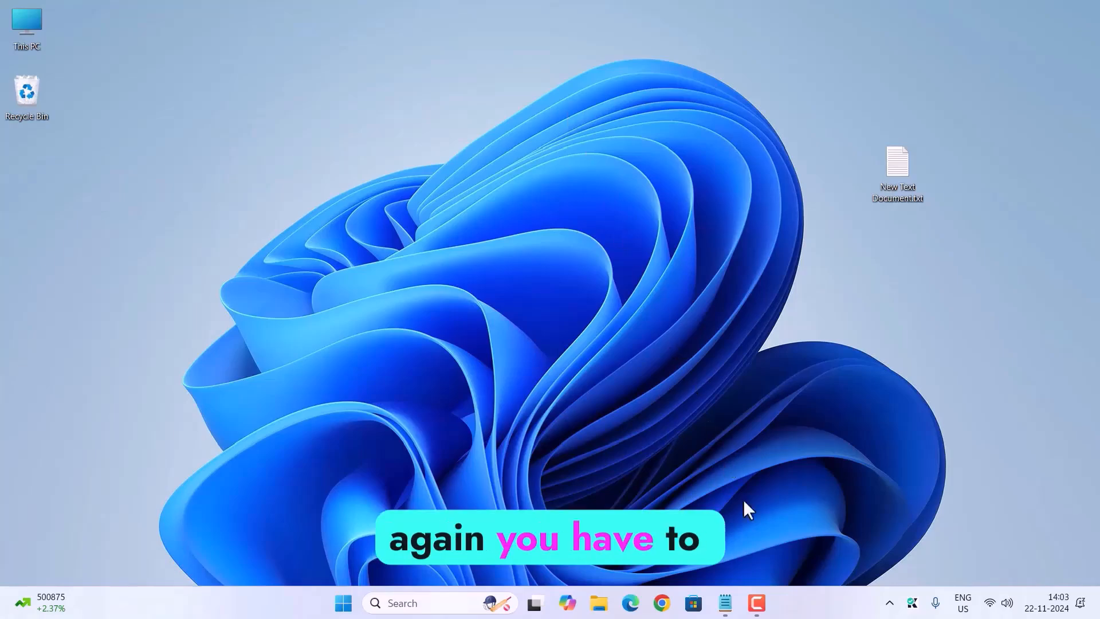
Step: Consult the setup notes and open the For developers page in the Windows system settings
left_click(725, 603)
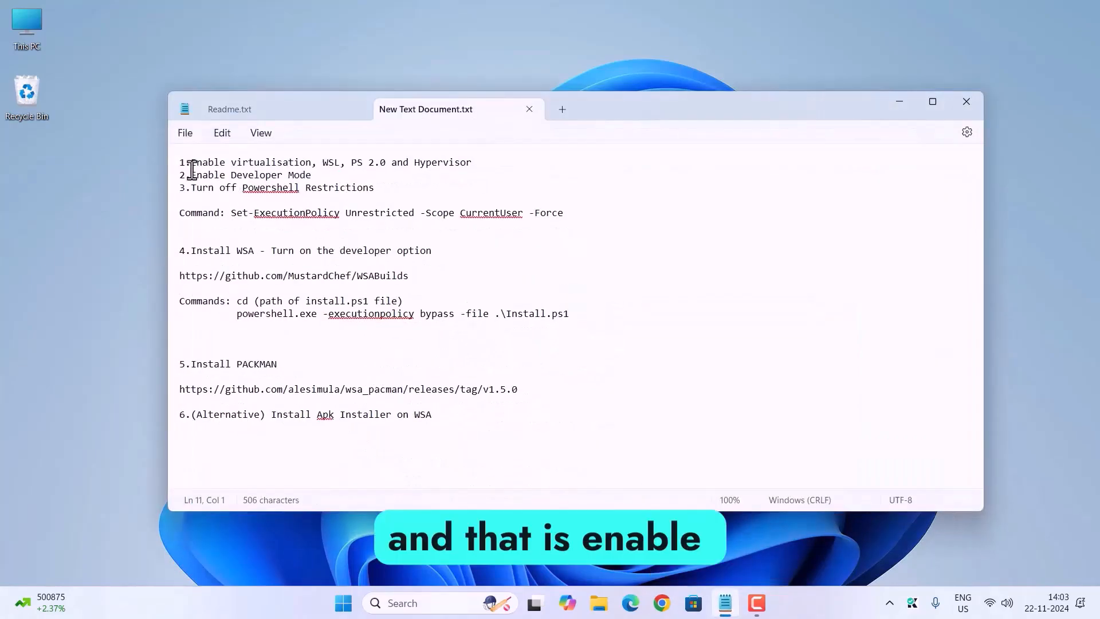
left_click(900, 101)
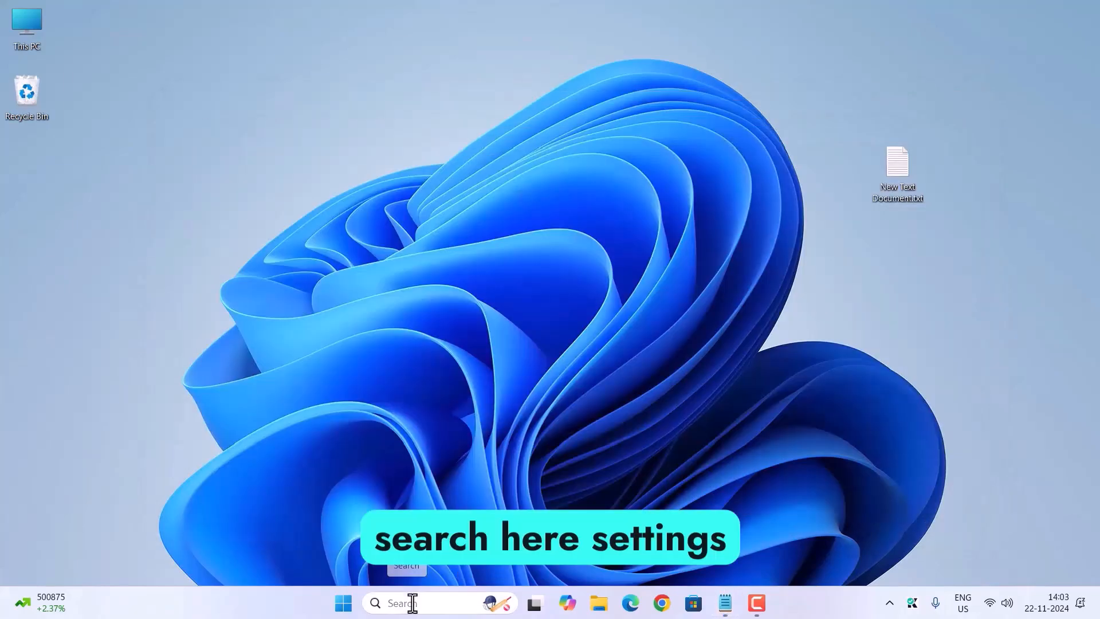
left_click(413, 603)
type("sett")
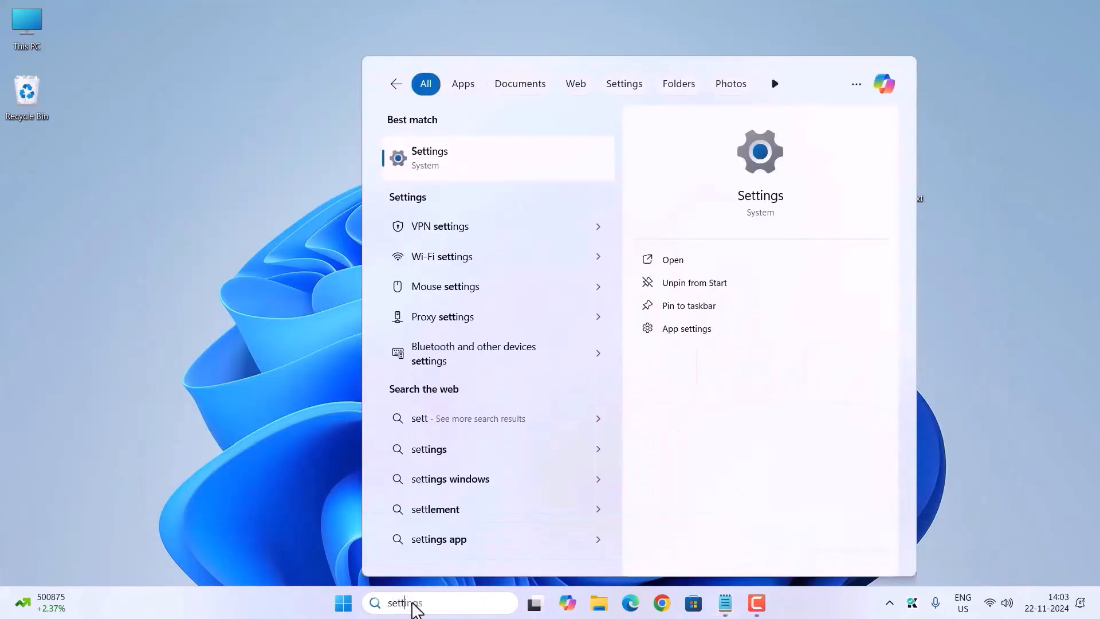
key("Return")
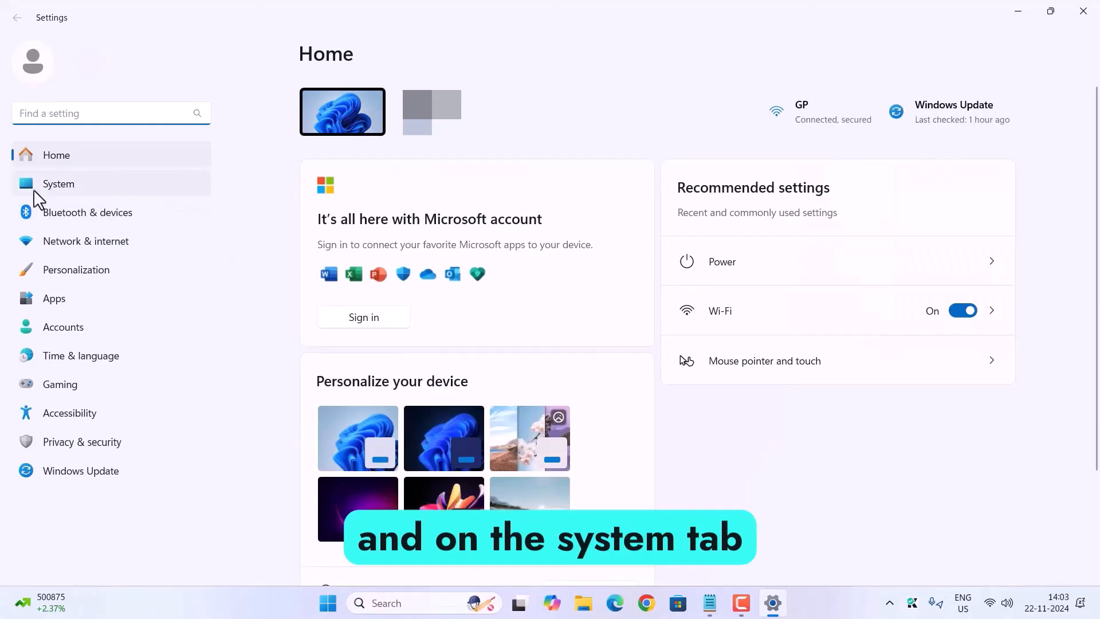
left_click(66, 188)
scroll(487, 516, "down", 4)
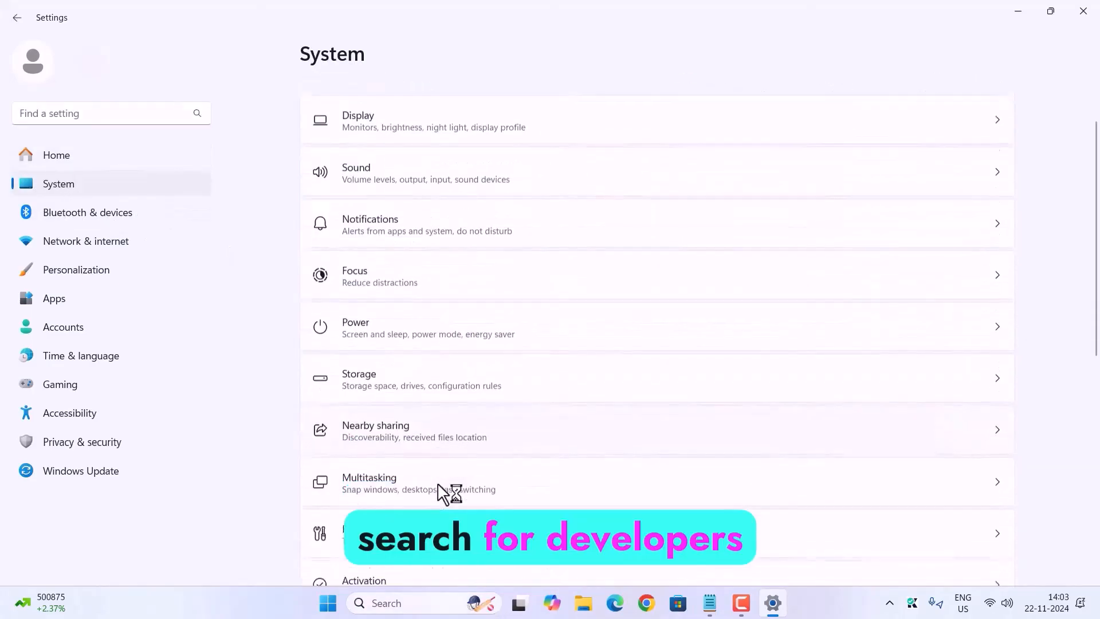
left_click(360, 387)
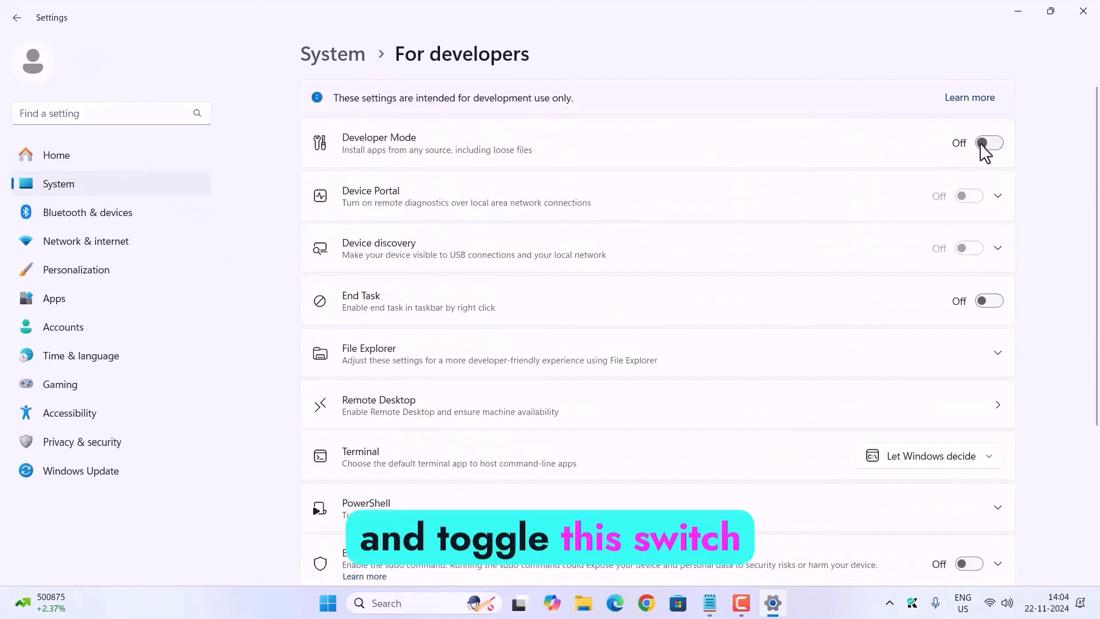
Step: Turn on Developer Mode, accept the security confirmation and close Settings
left_click(987, 144)
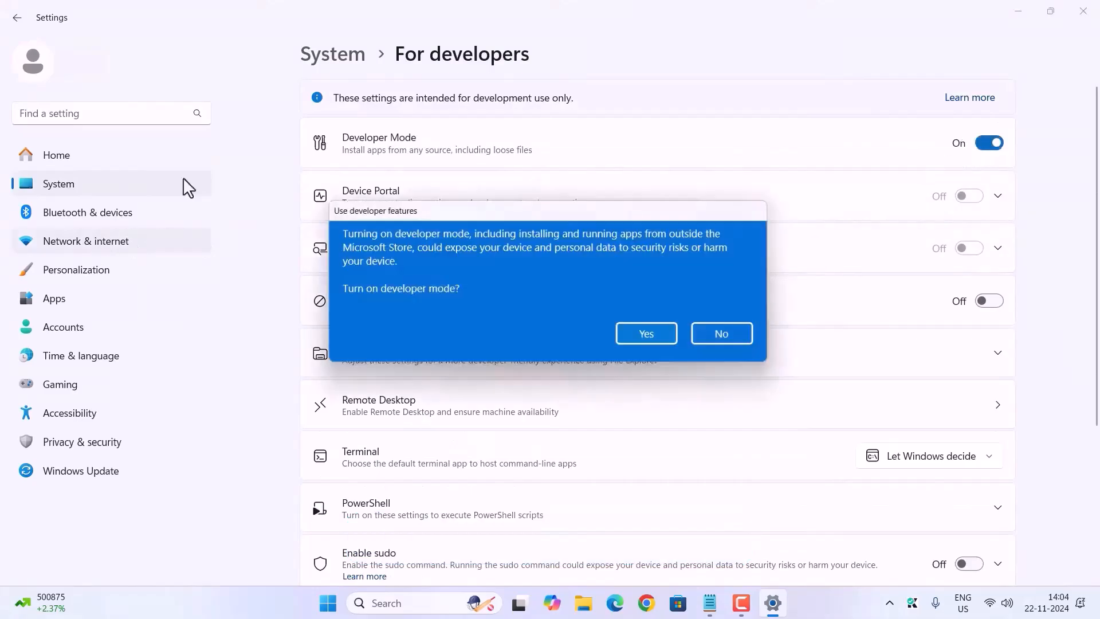
left_click(643, 341)
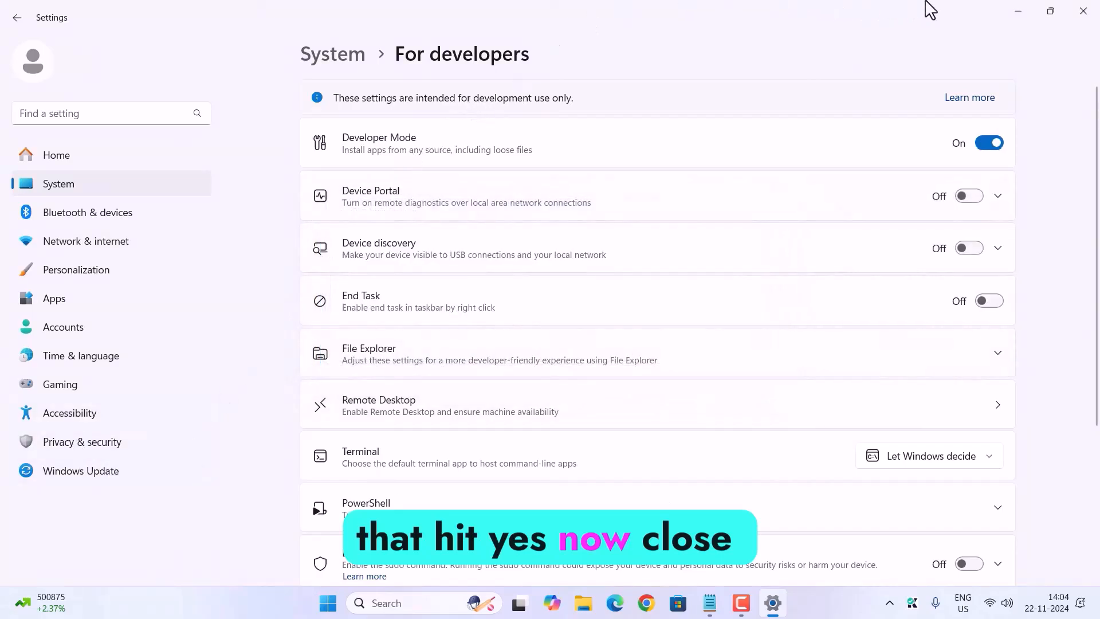
left_click(1084, 11)
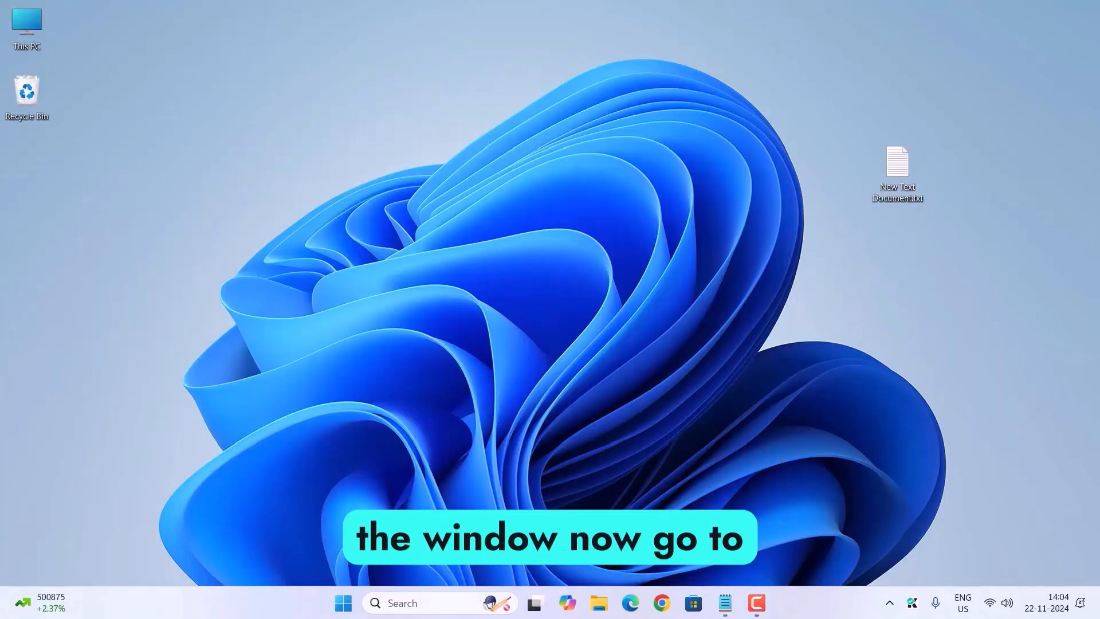
Step: Bring up the setup notes and start Windows PowerShell as administrator, moving its window aside to reveal the notes
left_click(726, 607)
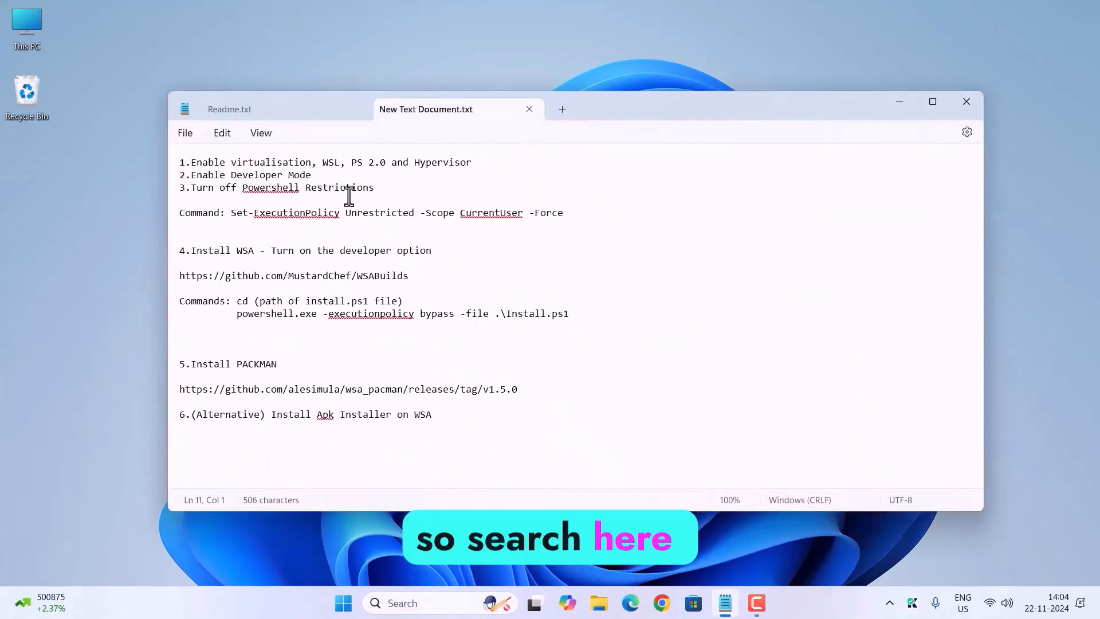
left_click(402, 603)
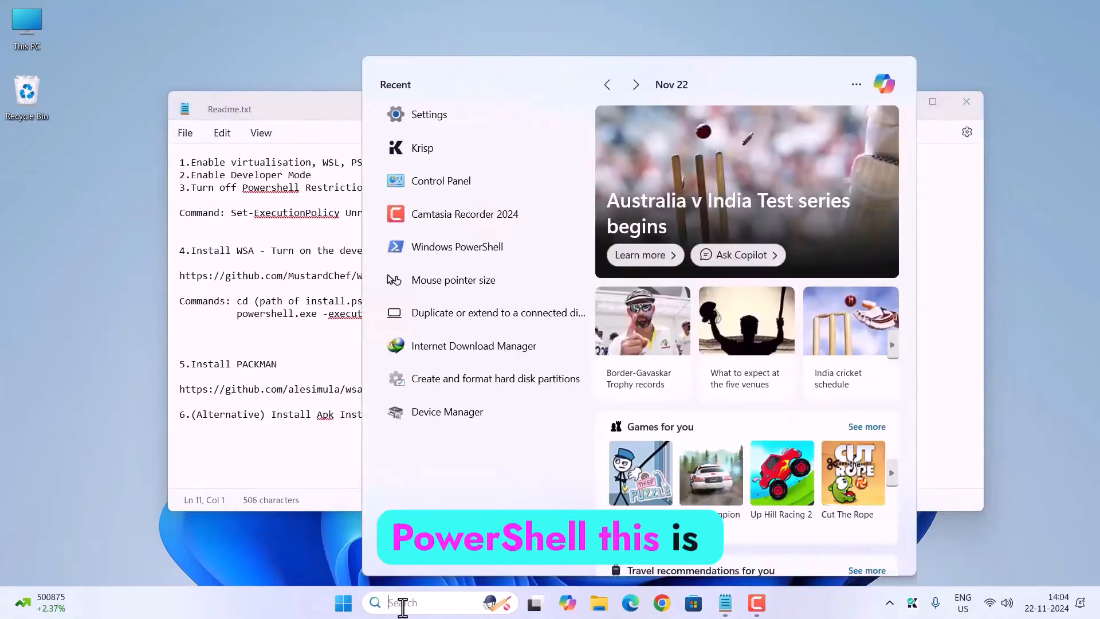
type("powe")
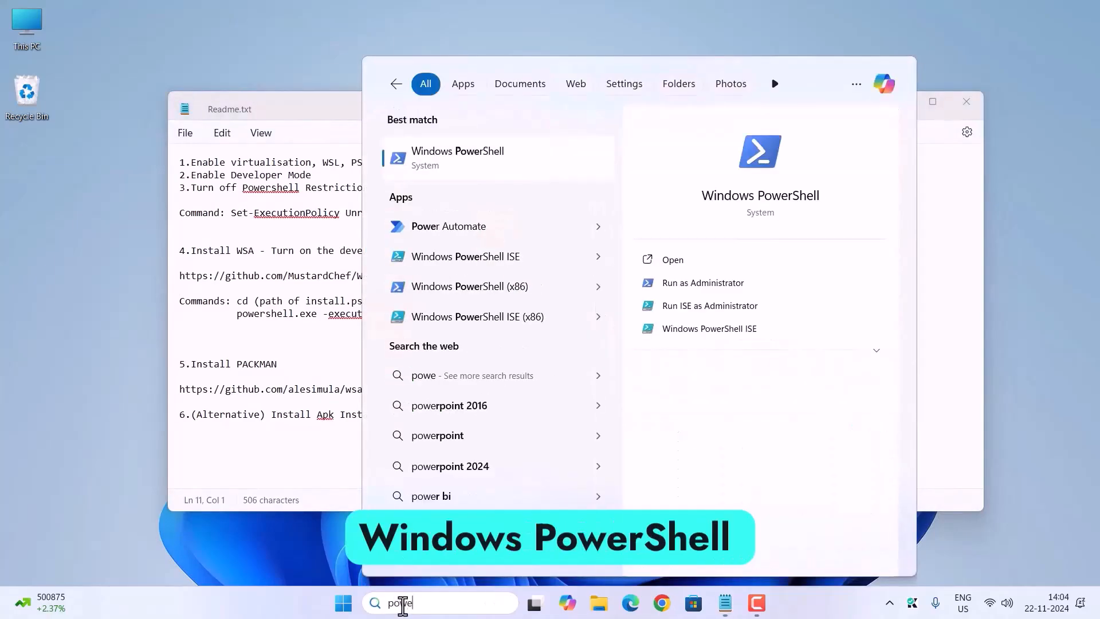
right_click(472, 164)
left_click(507, 175)
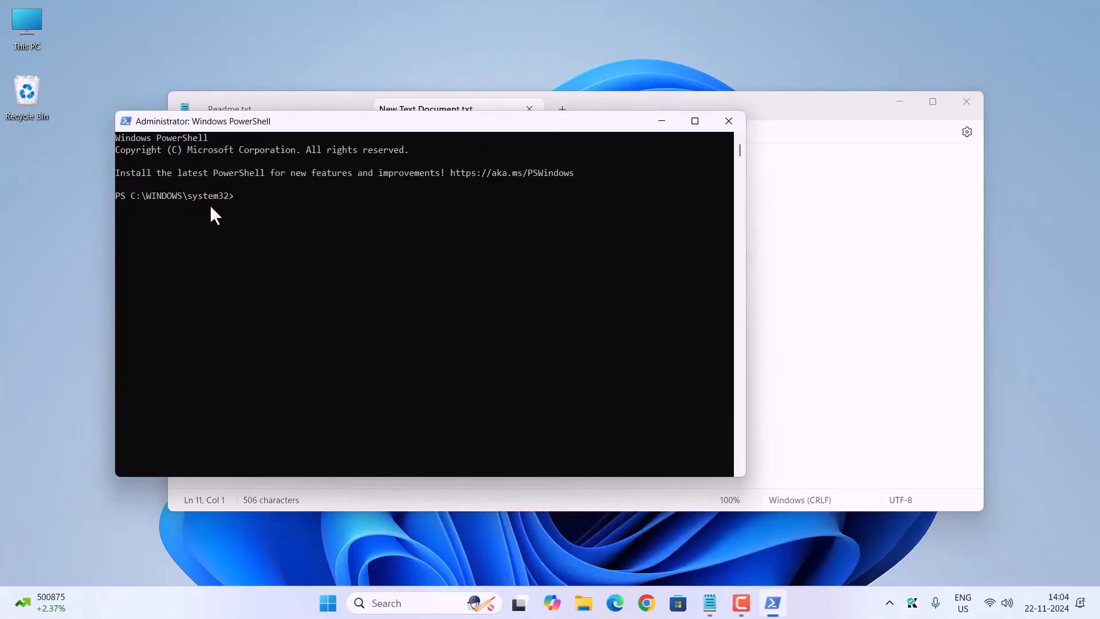
left_click_drag(401, 118, 740, 148)
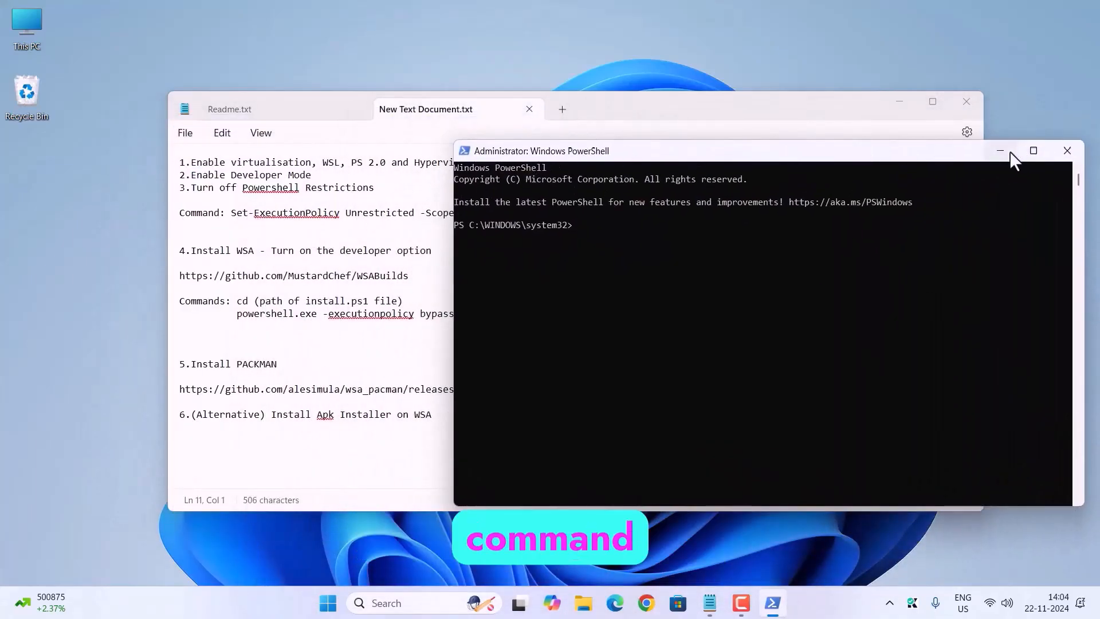
Step: Copy Set-ExecutionPolicy Unrestricted from the setup notes, run it in the administrator PowerShell, and answer A for Yes to All
left_click(1008, 152)
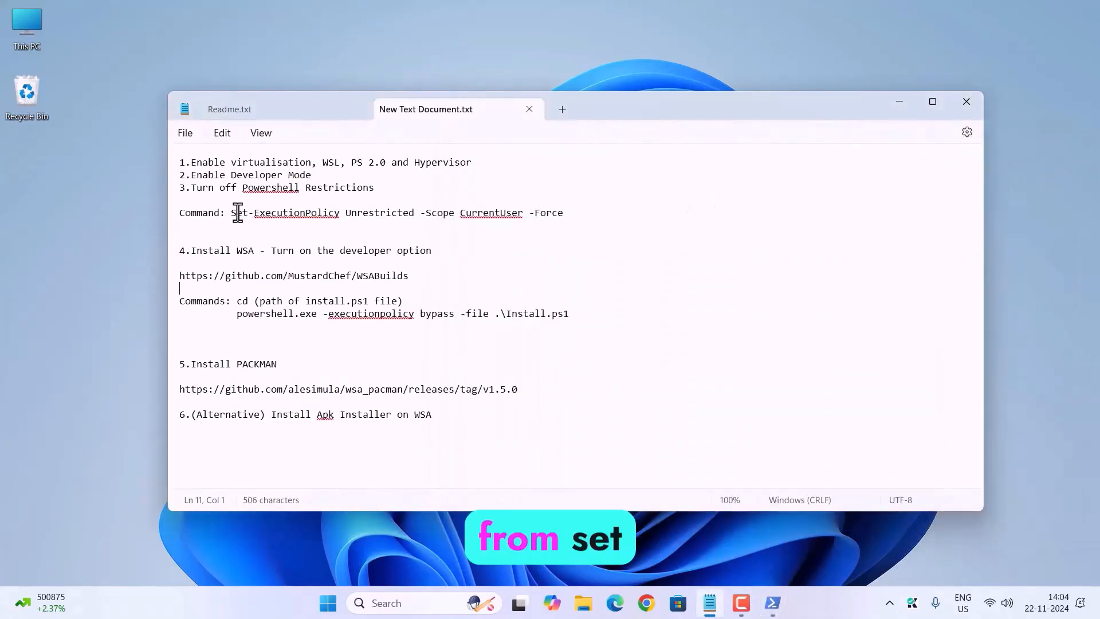
left_click_drag(231, 213, 413, 216)
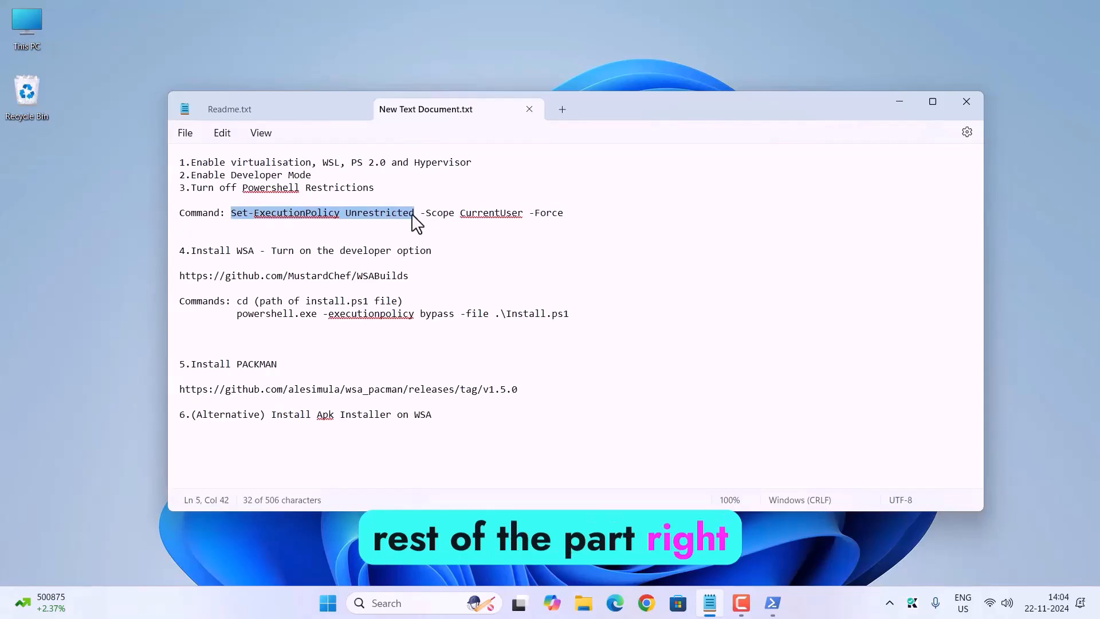
right_click(383, 212)
left_click(488, 289)
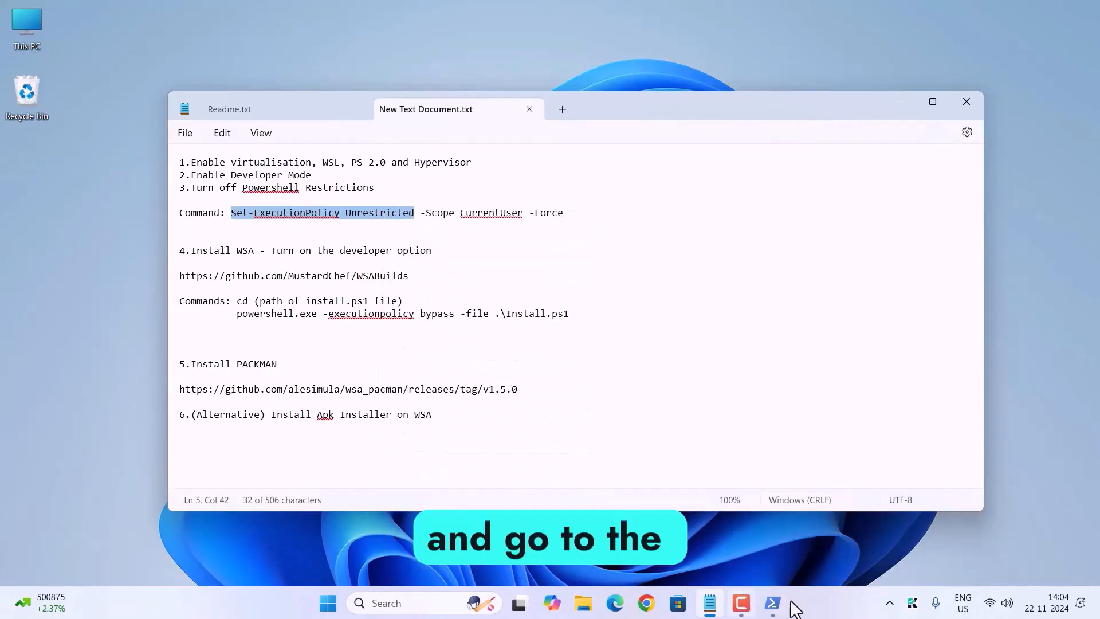
left_click(773, 603)
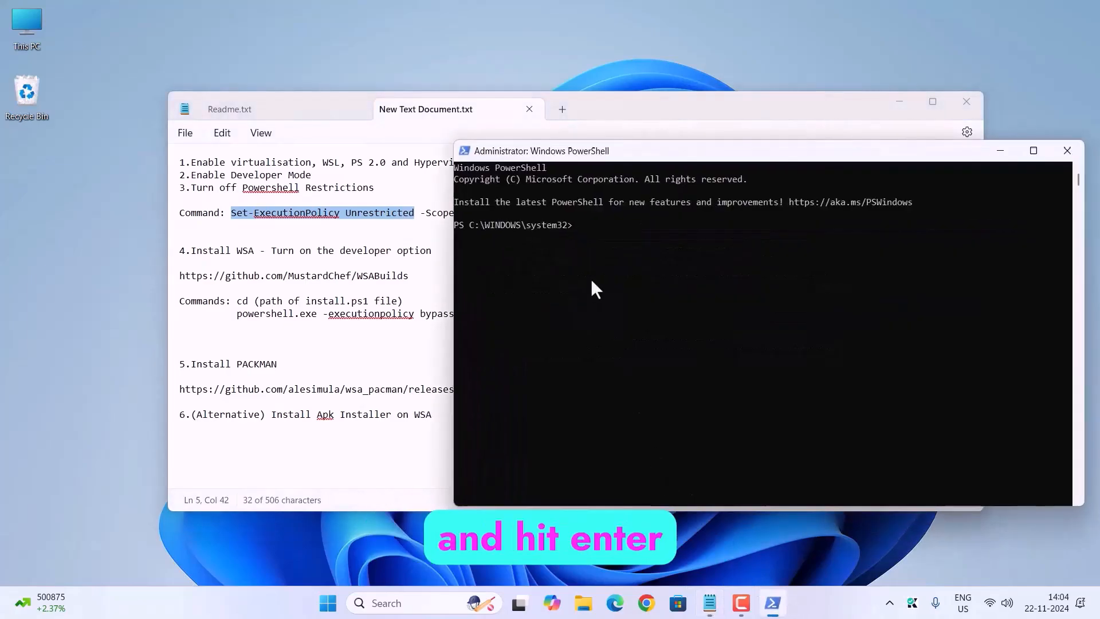
right_click(592, 281)
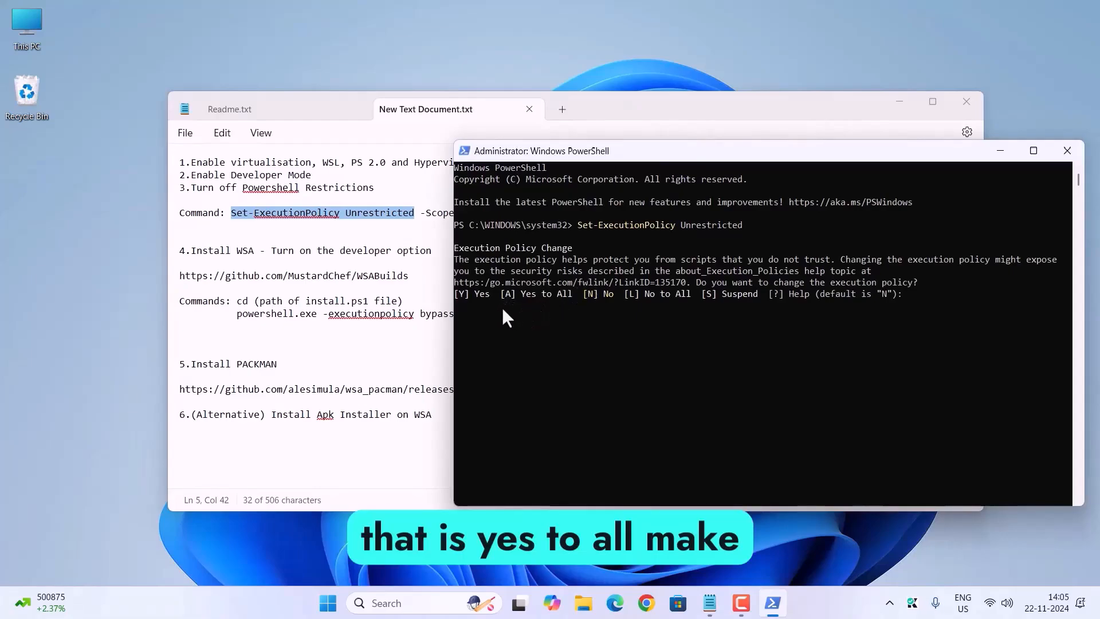
type("A")
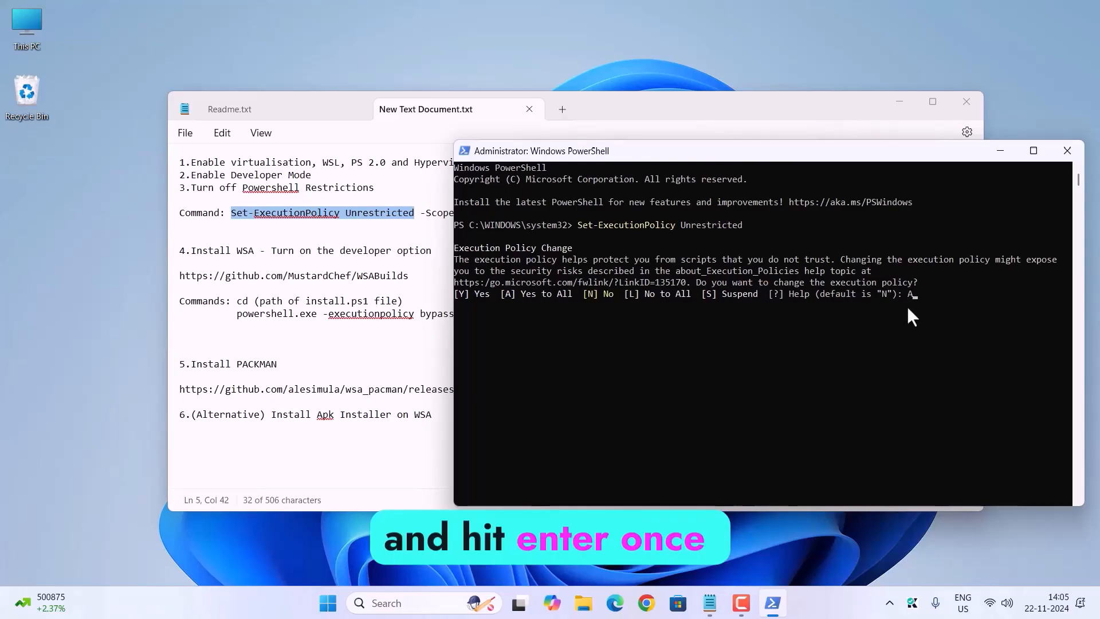
key("Return")
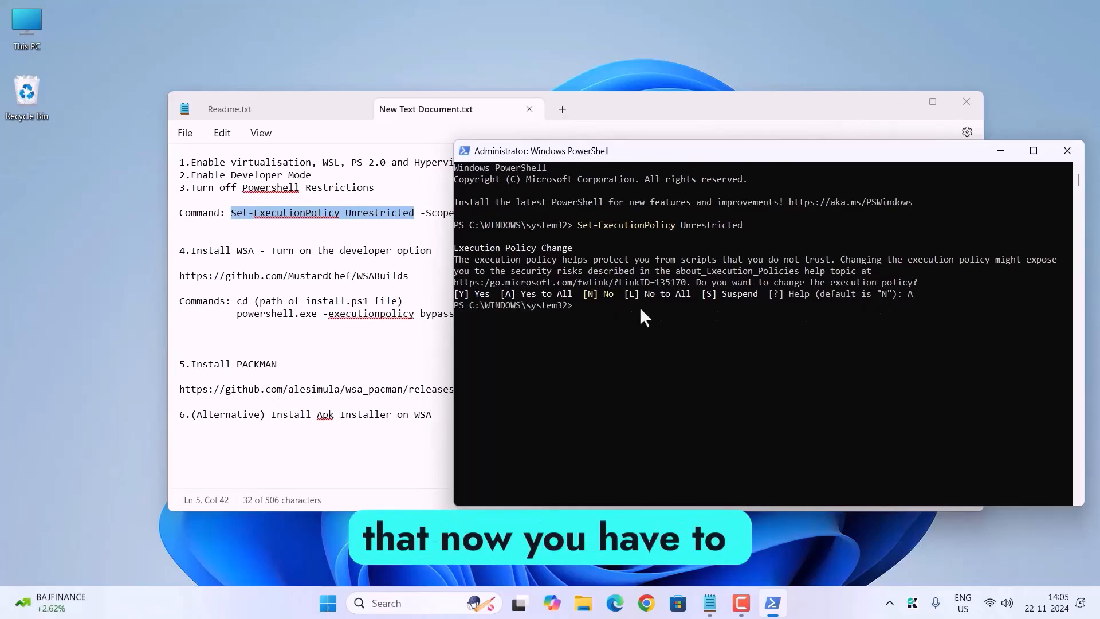
Step: Run the notes' full command Set-ExecutionPolicy Unrestricted -Scope CurrentUser -Force in PowerShell, and close PowerShell
left_click(331, 238)
left_click_drag(230, 213, 545, 222)
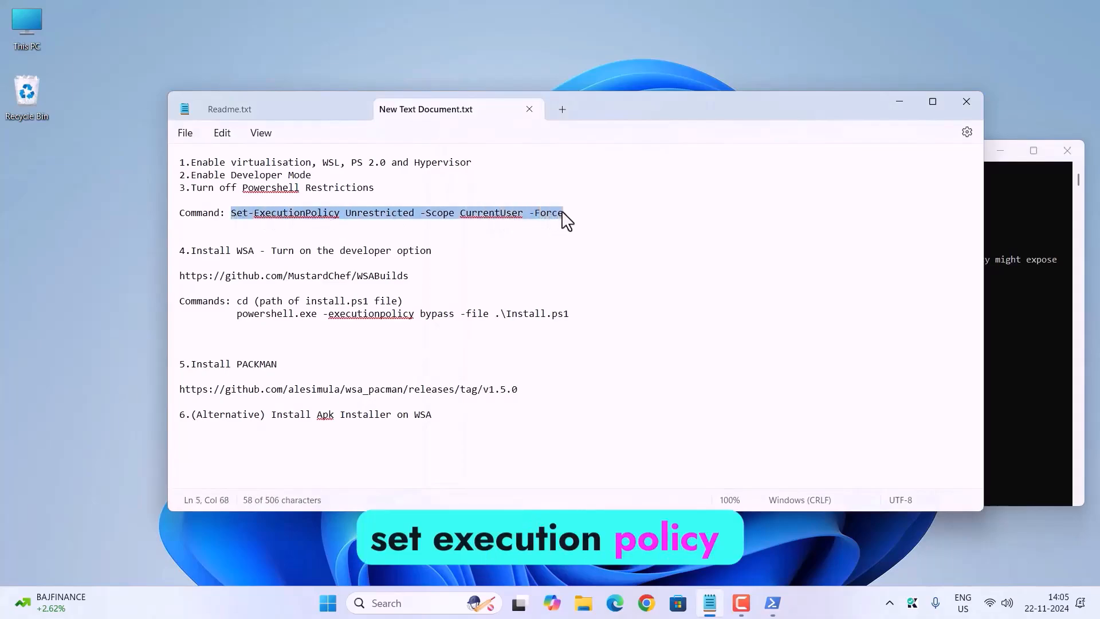
right_click(503, 223)
left_click(545, 286)
left_click(773, 603)
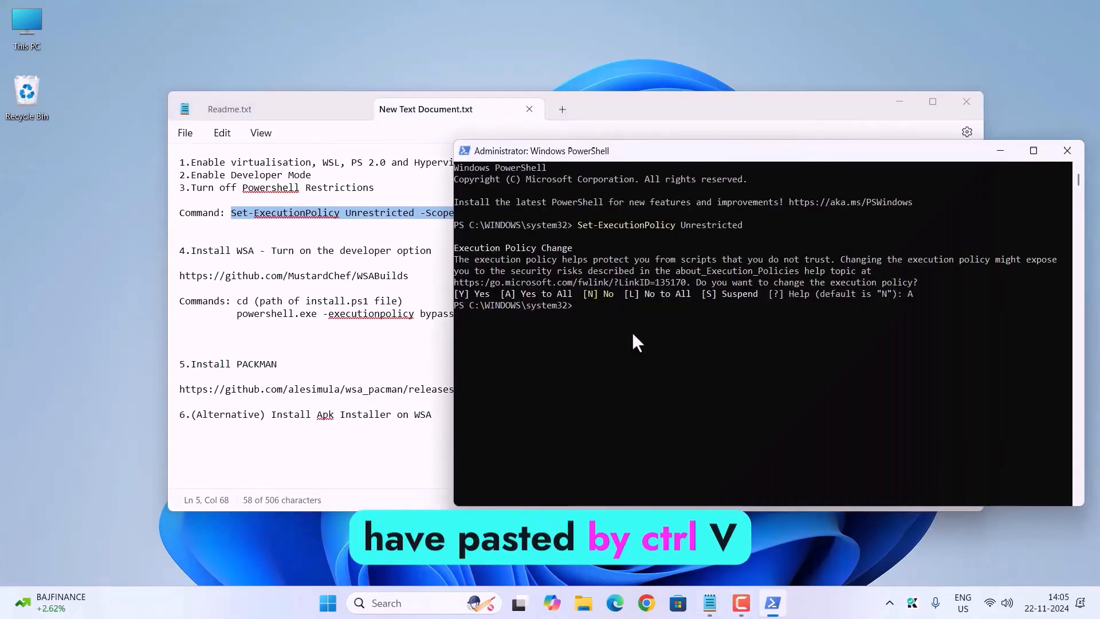
right_click(632, 332)
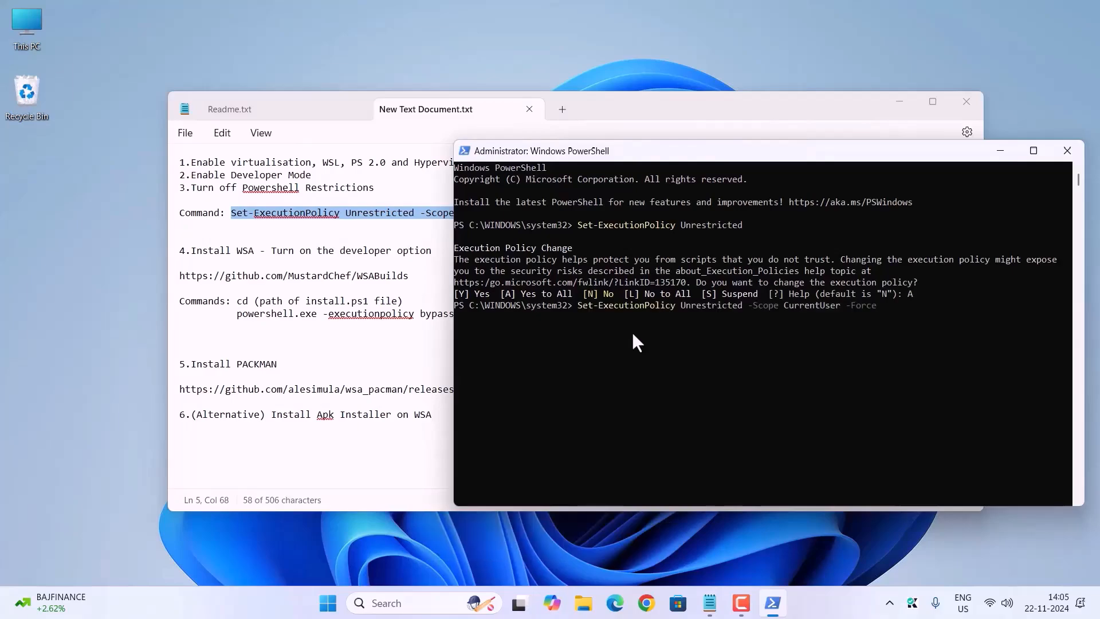
key("Return")
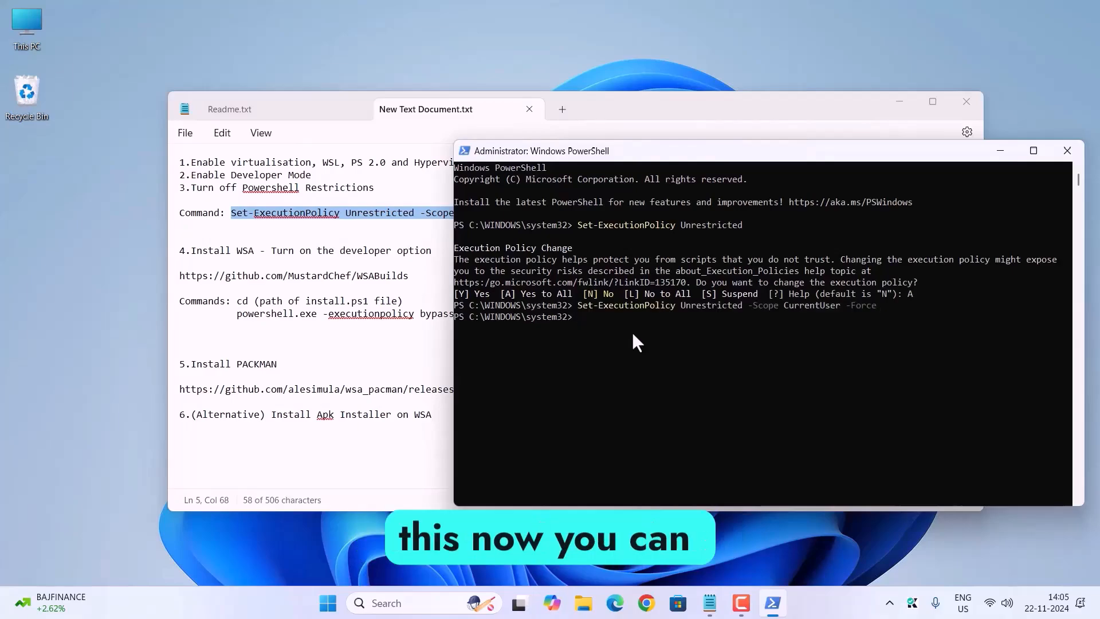
left_click(1067, 150)
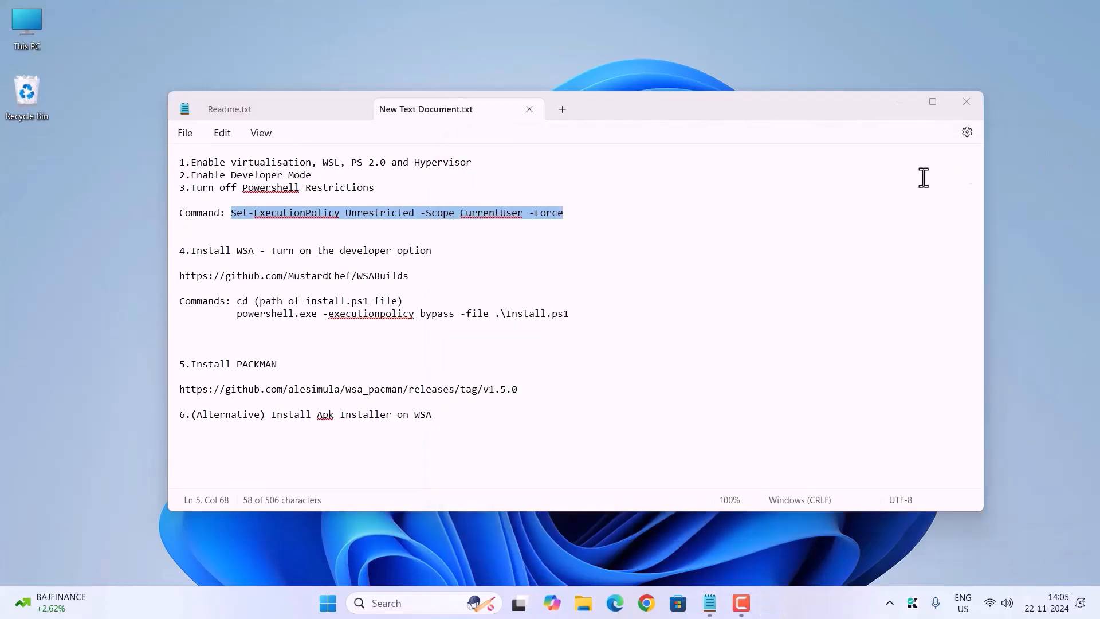
Step: Open the github.com/MustardChef/WSABuilds address from the notes in Chrome and go to the latest stable builds for Windows 11 x64
left_click(214, 274)
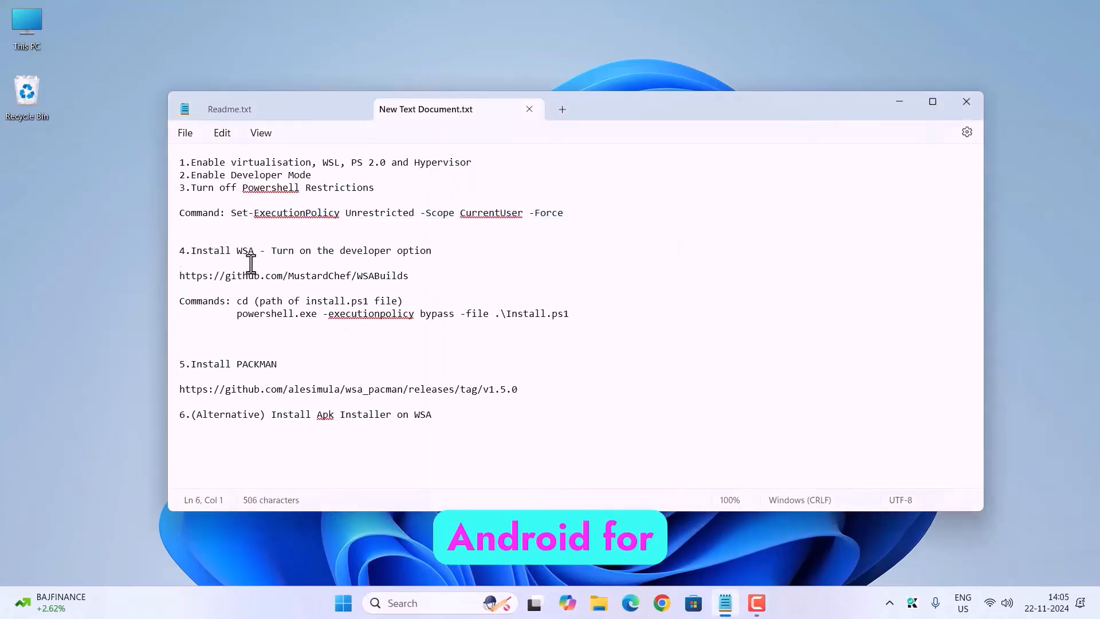
left_click_drag(180, 276, 405, 277)
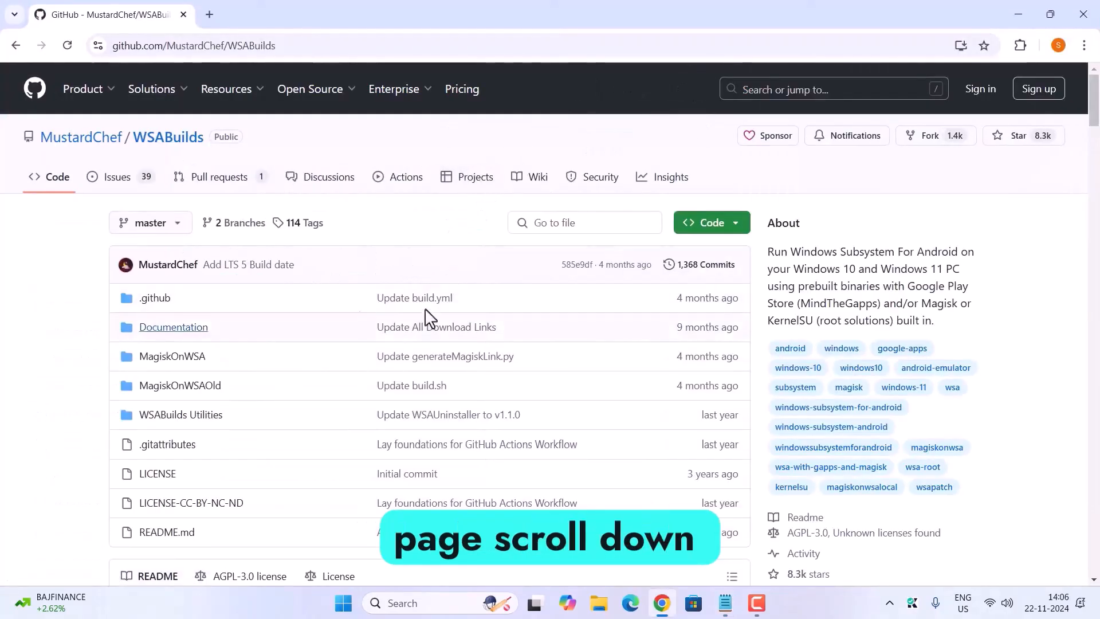
scroll(355, 414, "down", 15)
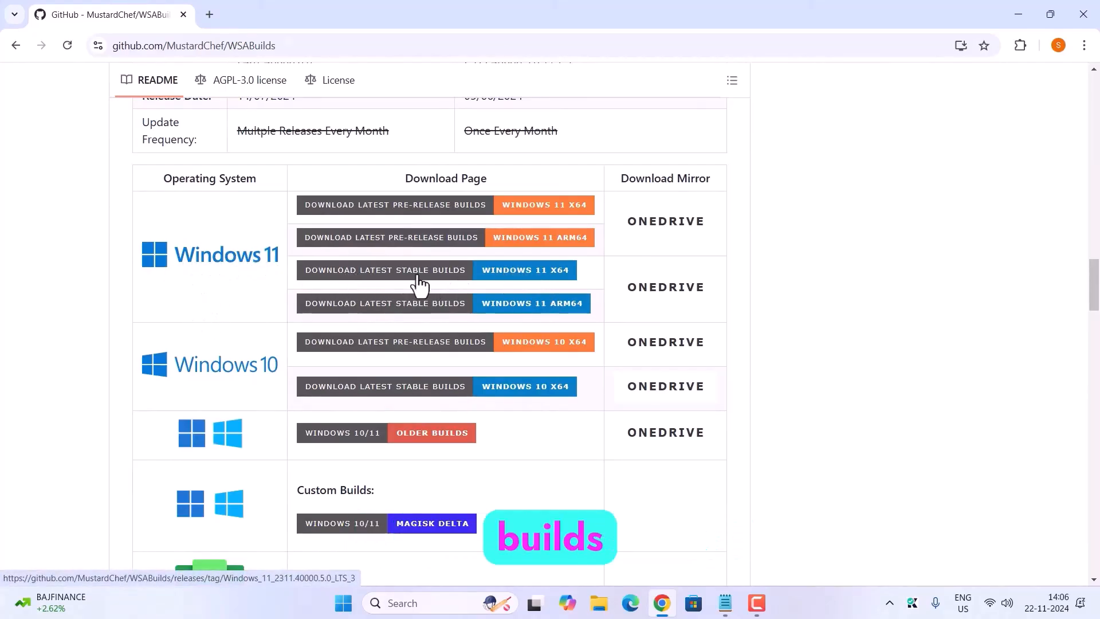
left_click(462, 303)
Step: Download WSA_2311.40000.5.0_x64_Release-Nightly-GApps-13.0-NoAmazon.7z from the release assets and open the folder it was saved in
scroll(423, 351, "down", 15)
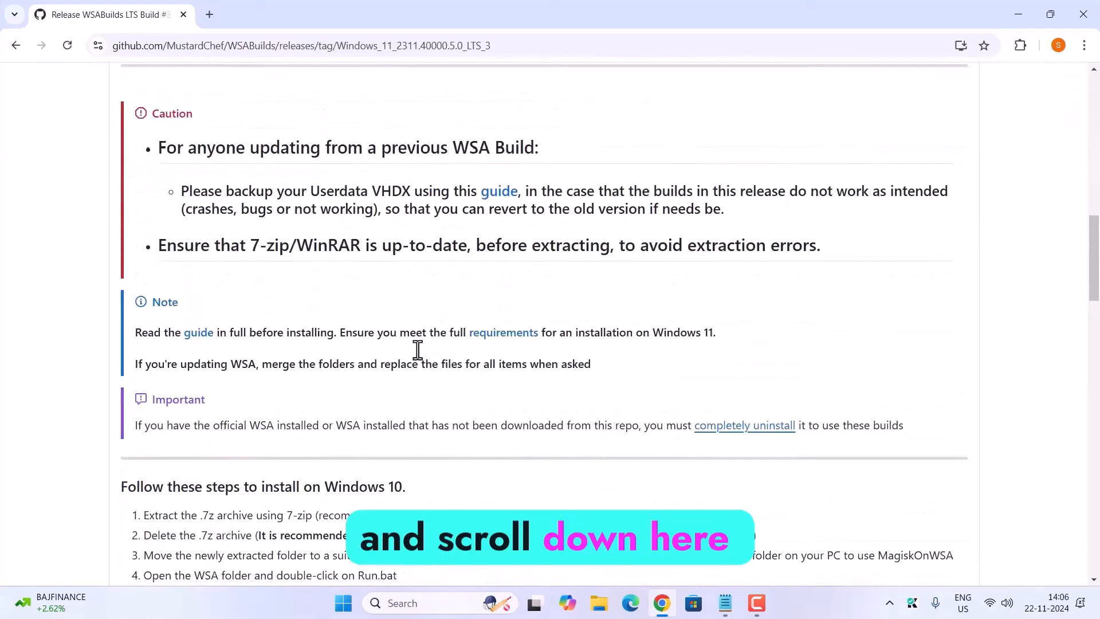
scroll(417, 350, "down", 20)
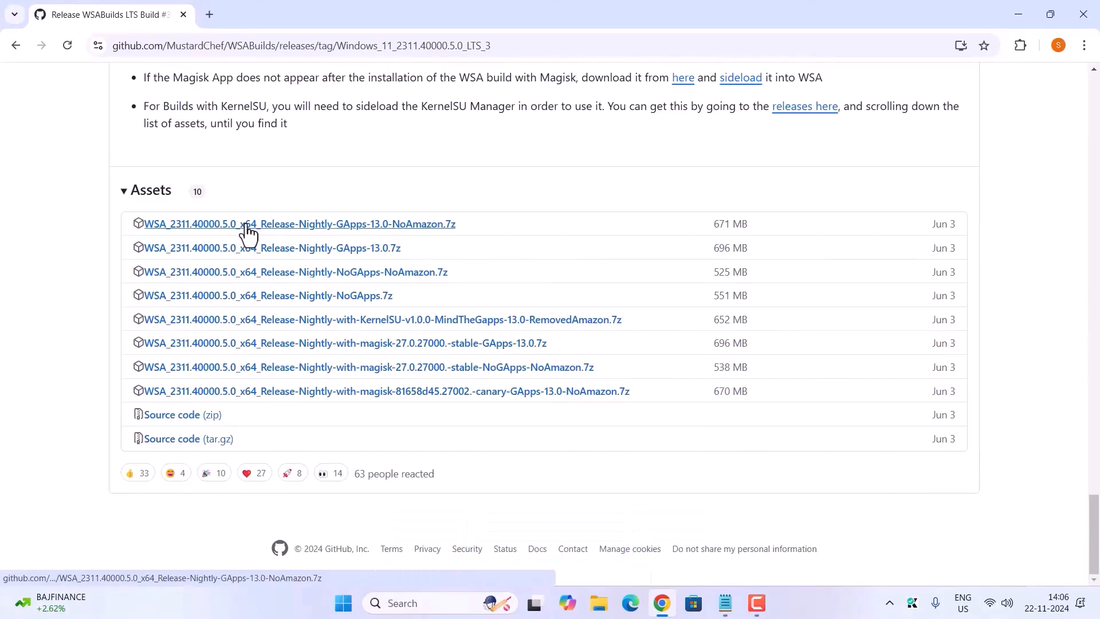
left_click(248, 232)
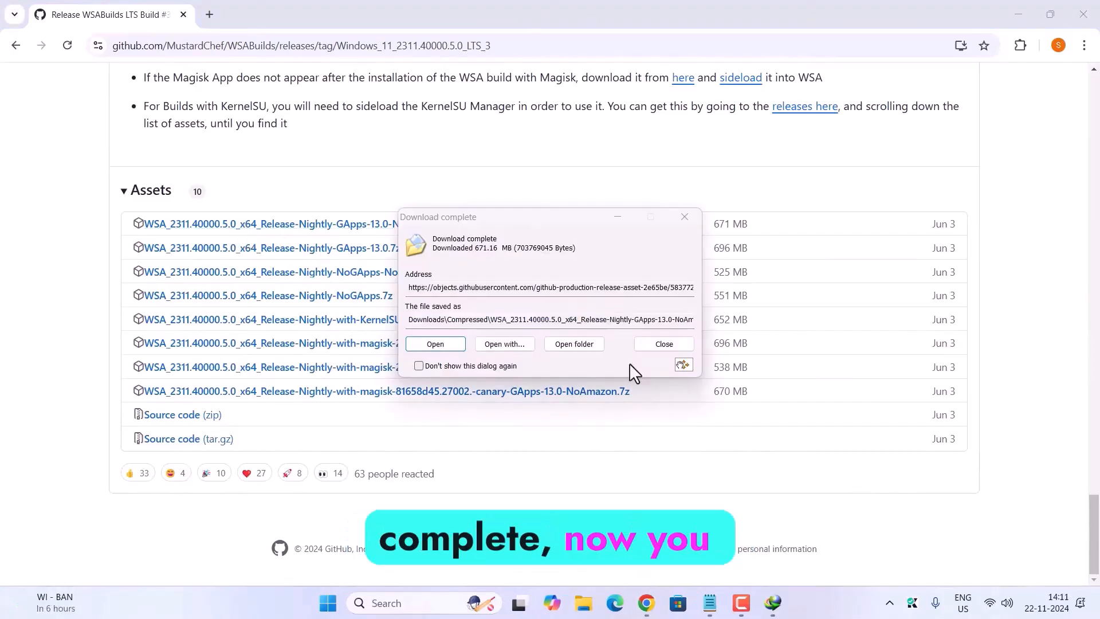
left_click(575, 344)
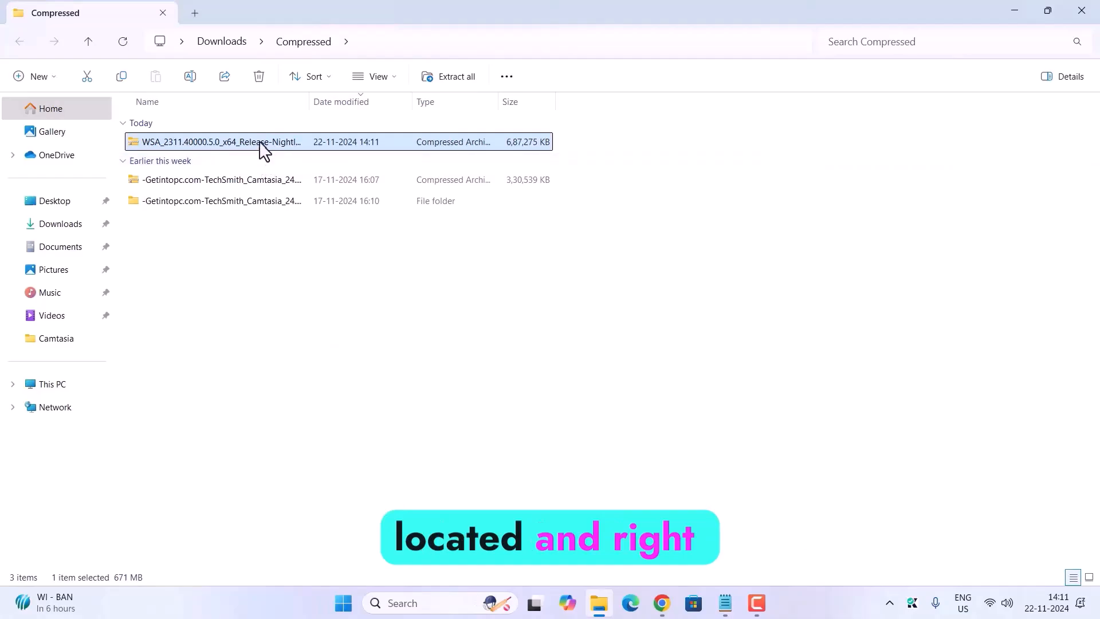
Step: Copy the downloaded WSA archive into a new folder named WSA inside Documents
right_click(261, 141)
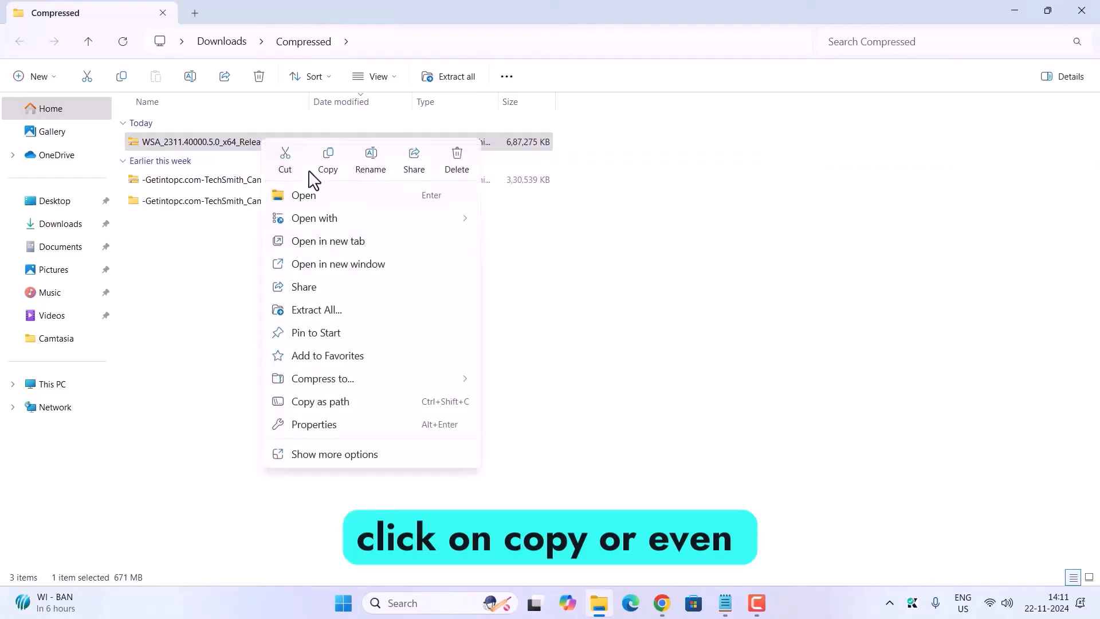
left_click(327, 163)
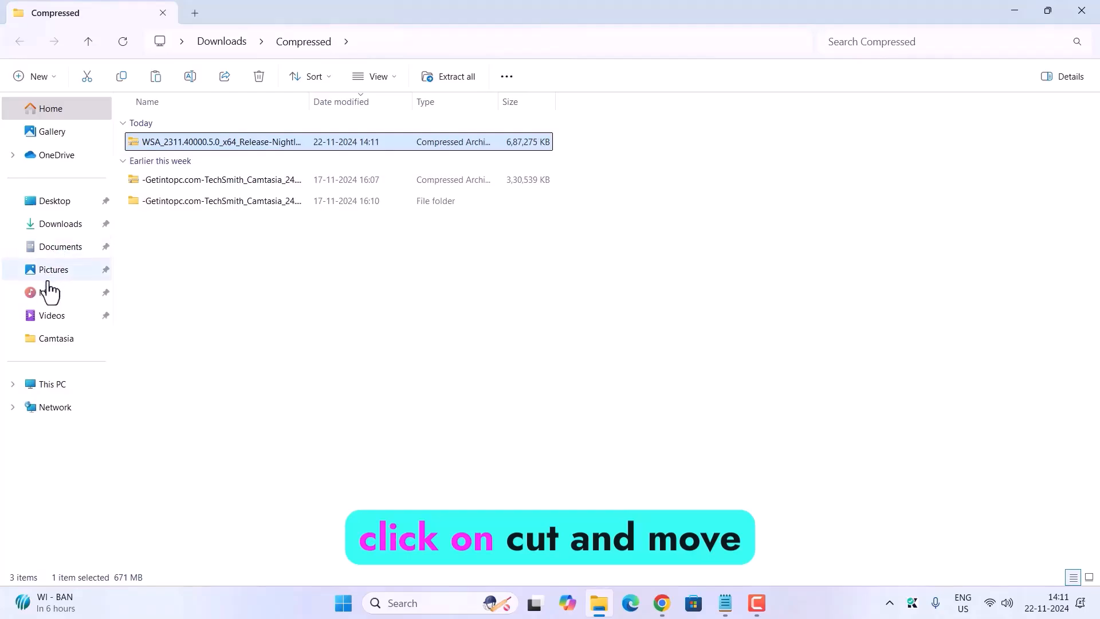
left_click(60, 224)
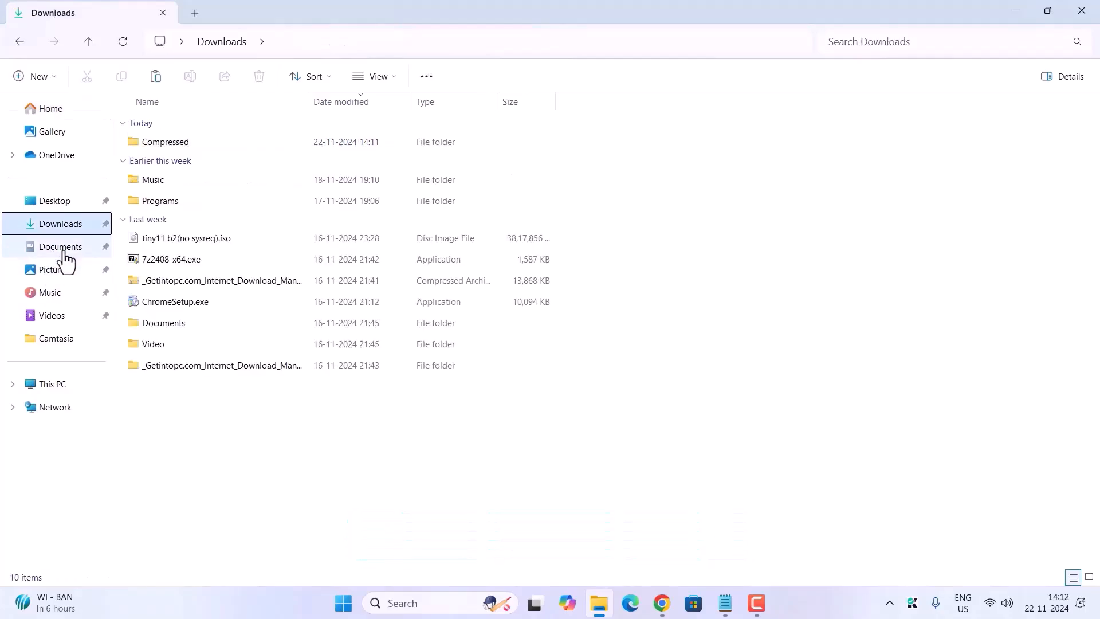
left_click(63, 252)
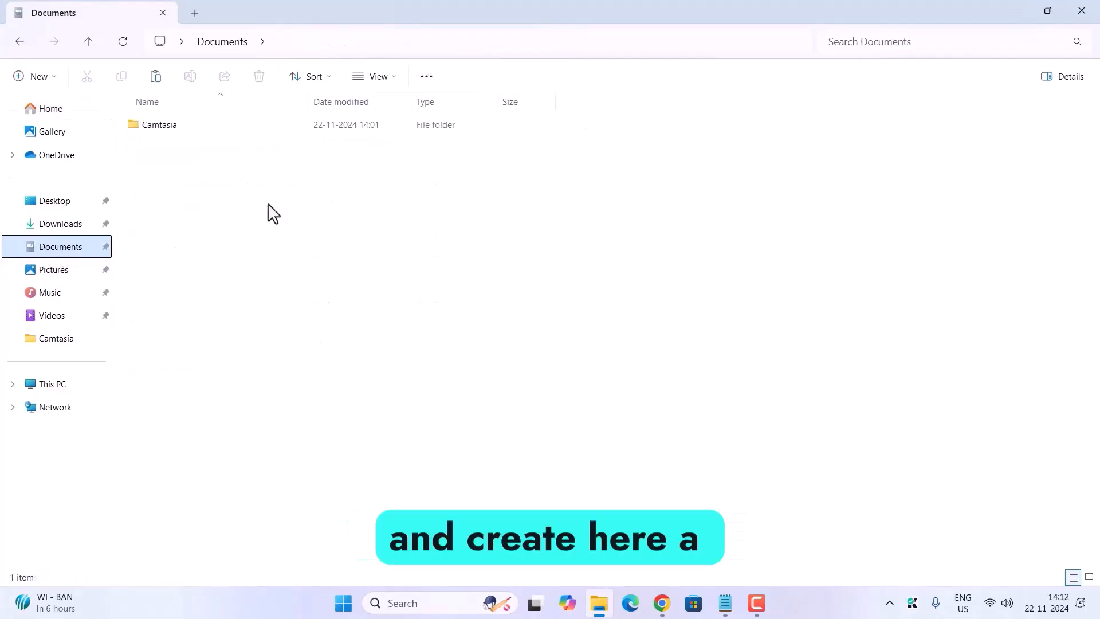
right_click(226, 220)
mouse_move(329, 363)
left_click(453, 351)
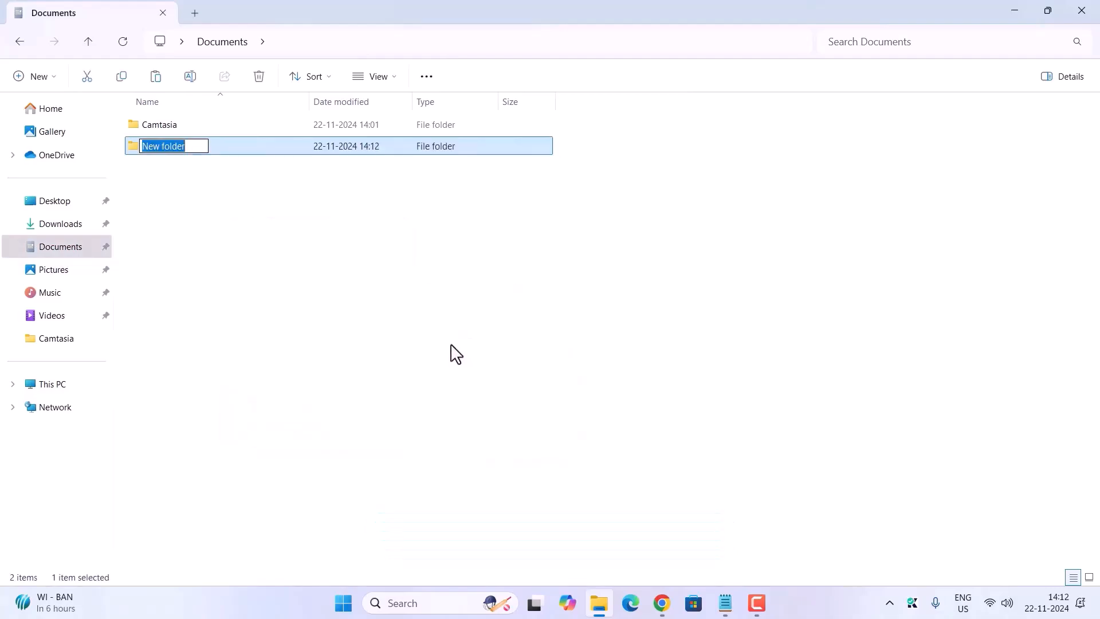
type("WSA")
left_click(451, 346)
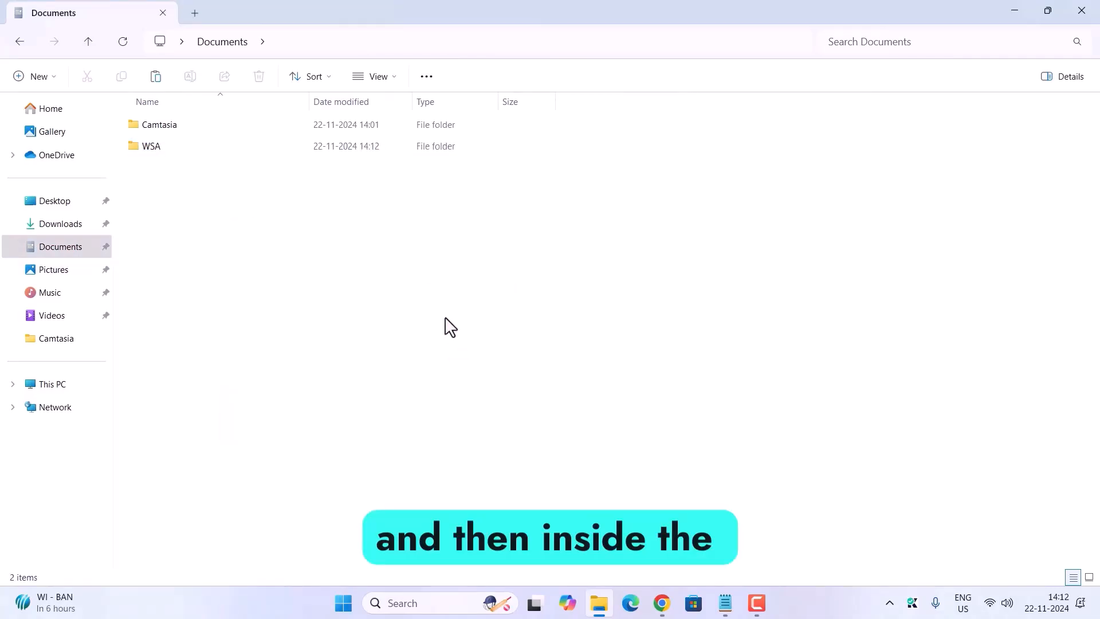
double_click(194, 153)
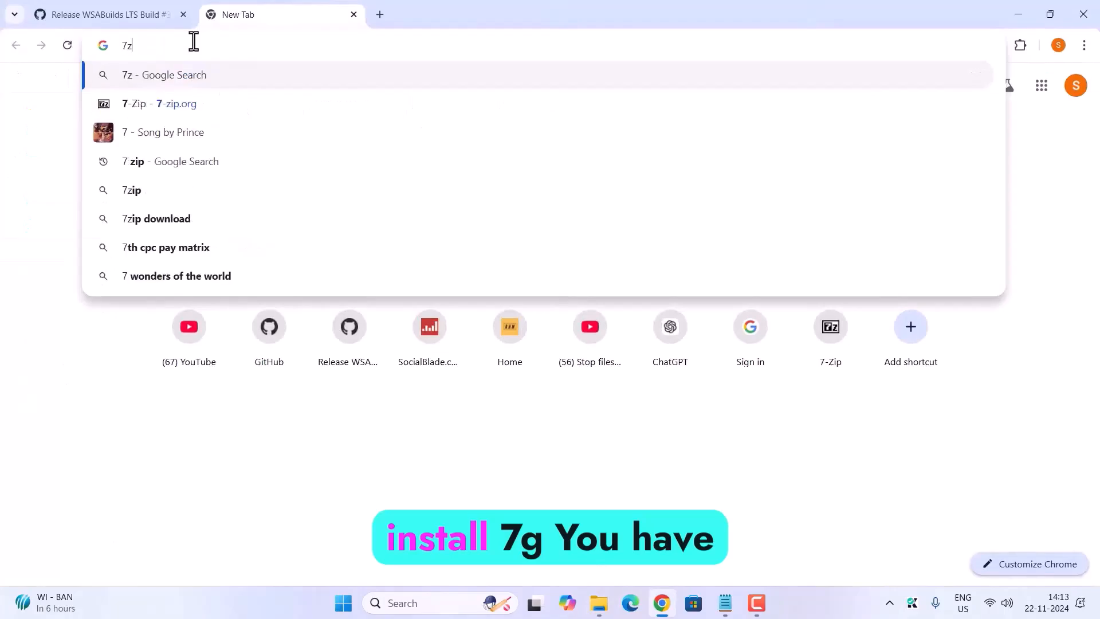
Step: Switch to Chrome and open the 7-zip.org website in a new tab
type("ip")
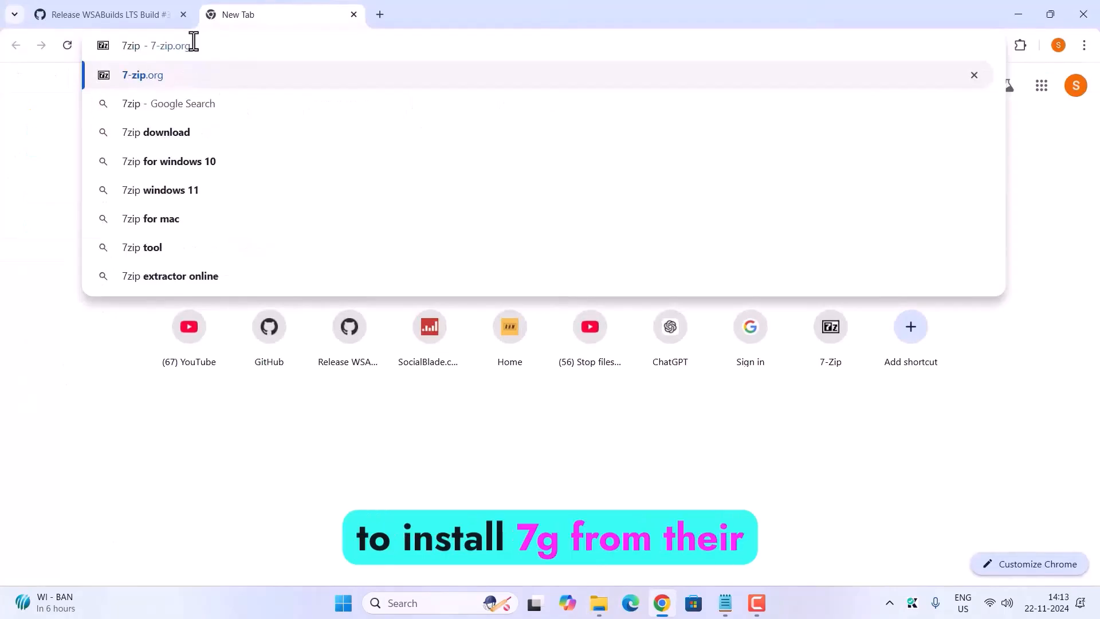
left_click(198, 77)
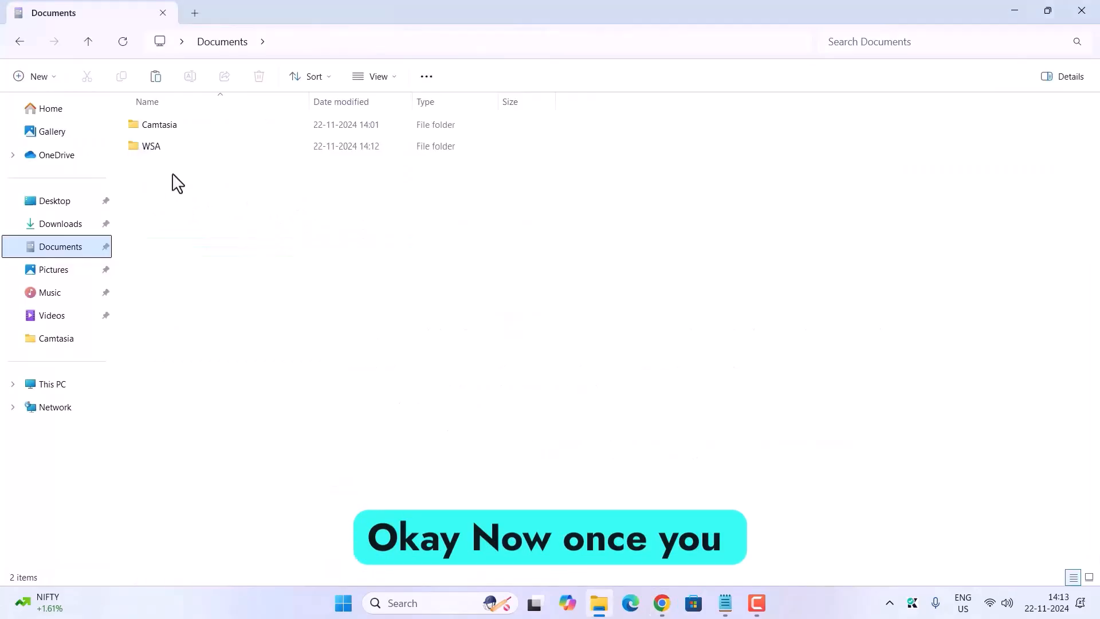
Step: Extract the WSA archive inside the Documents WSA folder, and delete the archive file from that folder
double_click(180, 150)
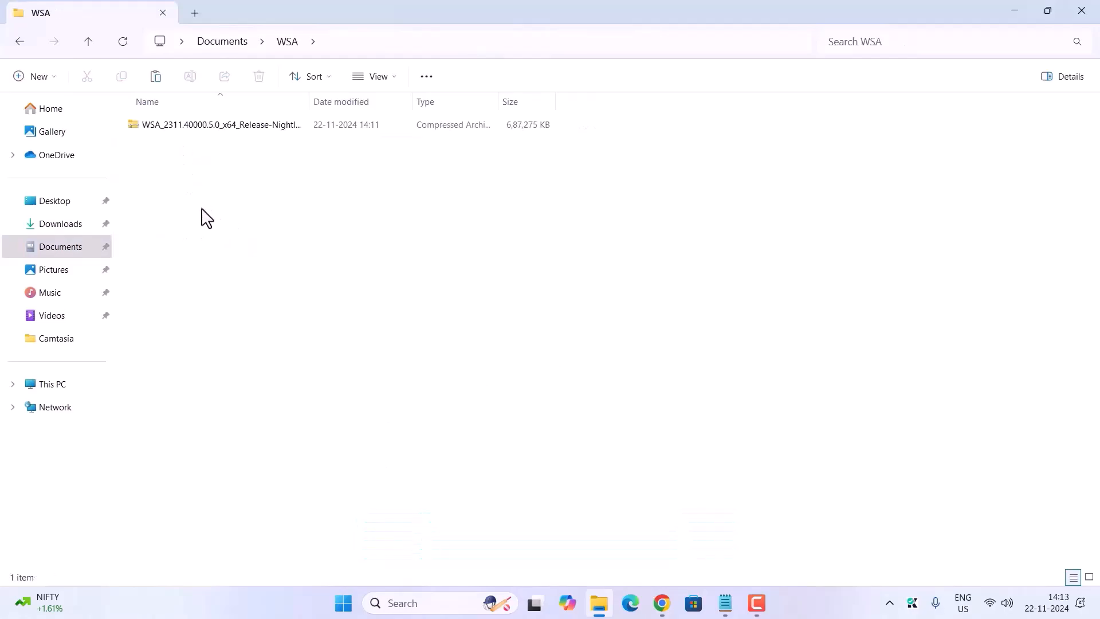
left_click(194, 126)
right_click(192, 125)
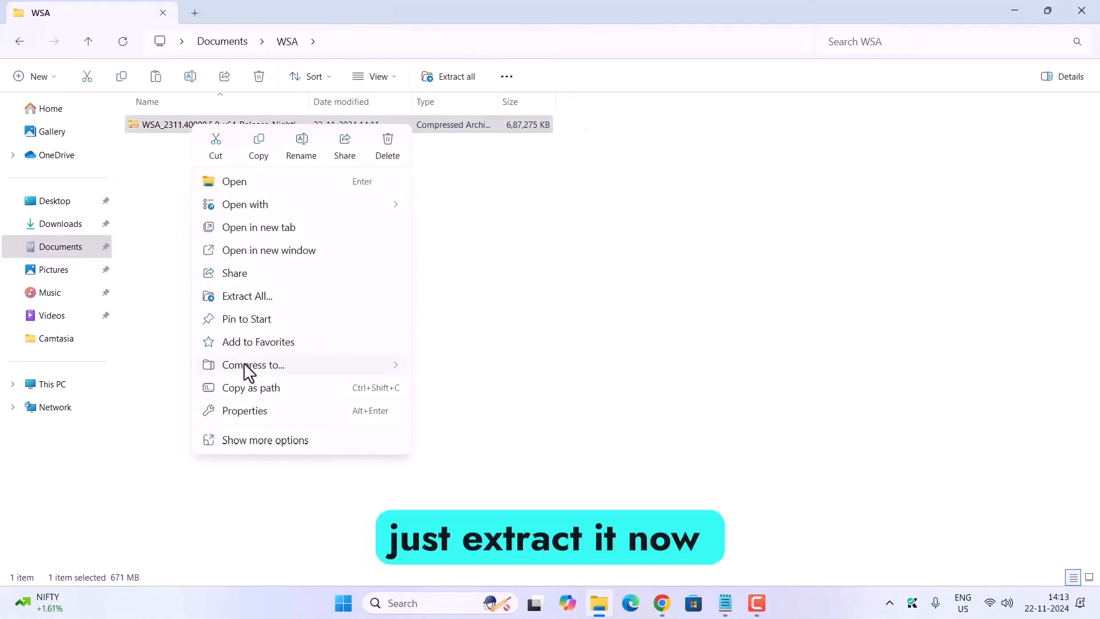
left_click(245, 440)
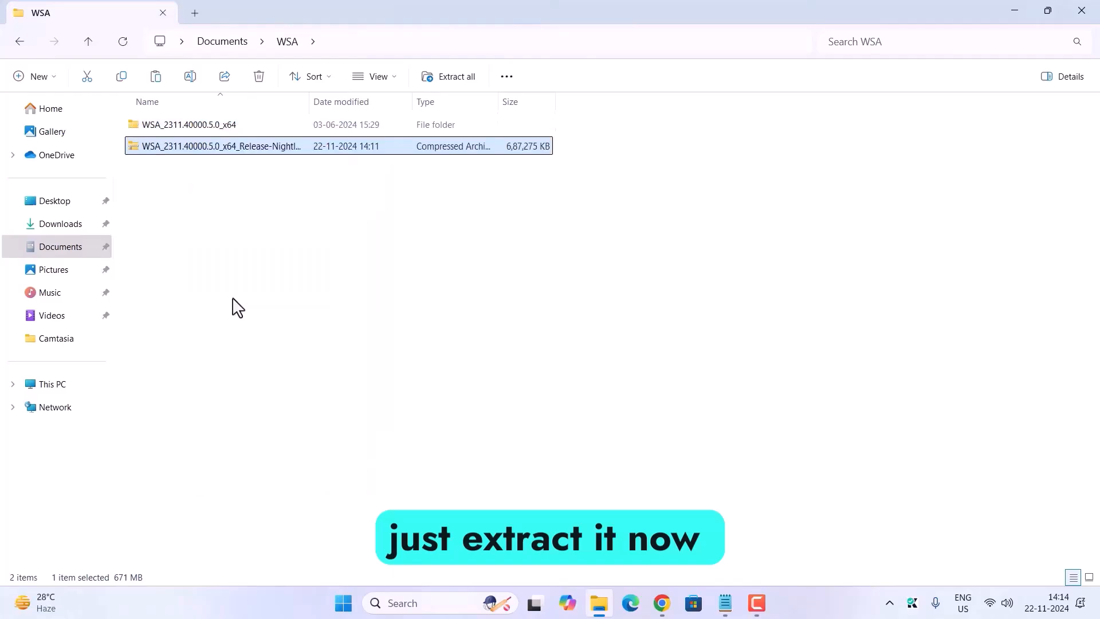
key("Delete")
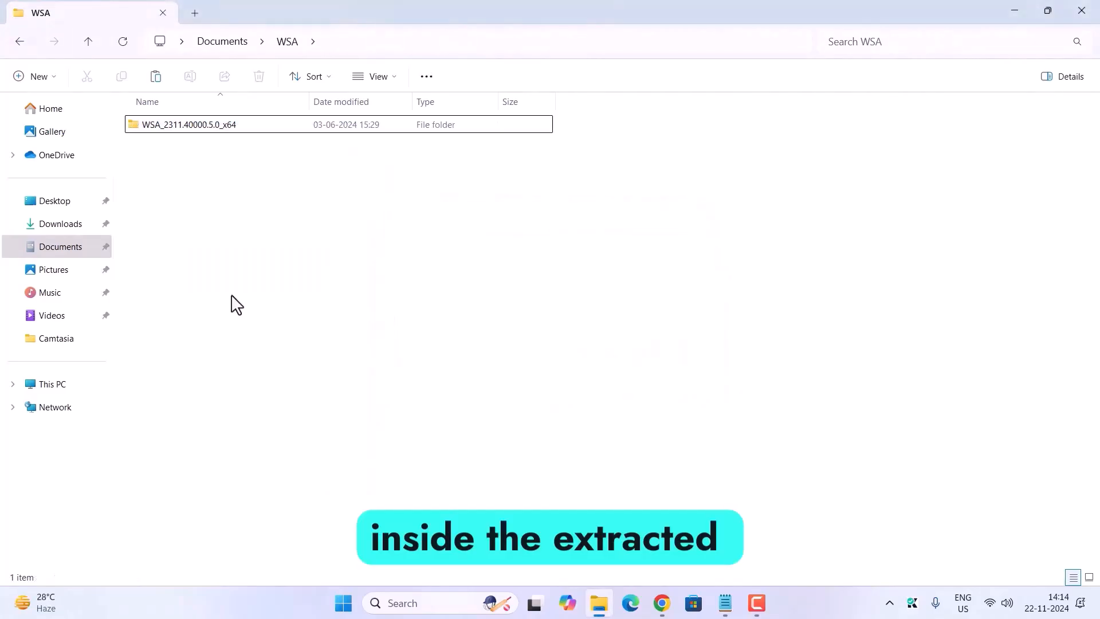
Step: Run Install.ps1 from the extracted WSA_2311.40000.5.0_x64 folder with PowerShell
double_click(199, 131)
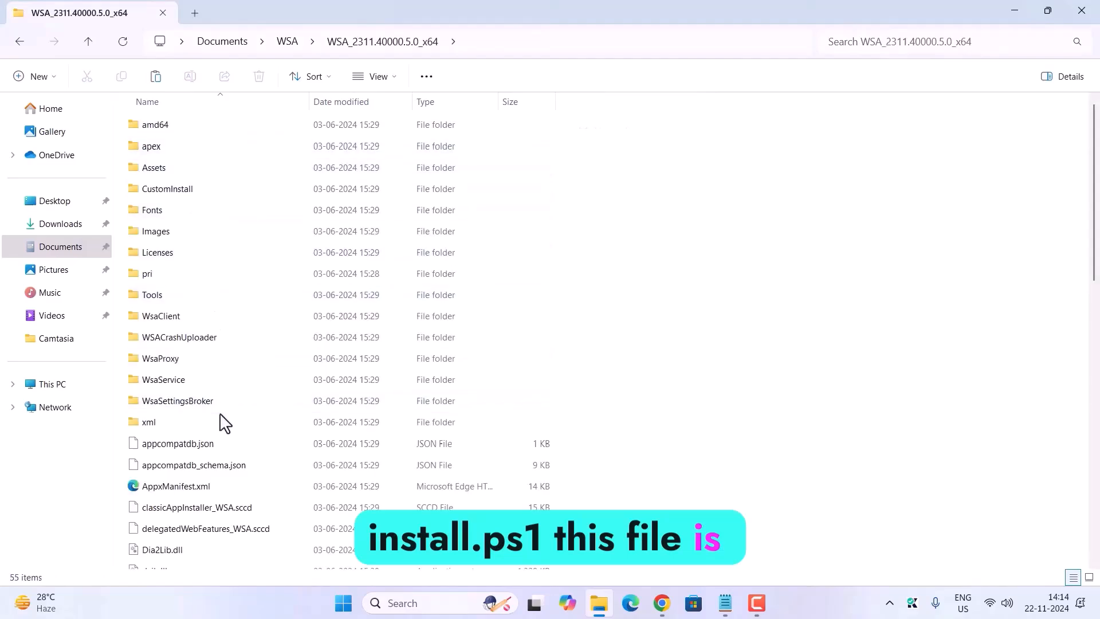
scroll(225, 423, "down", 4)
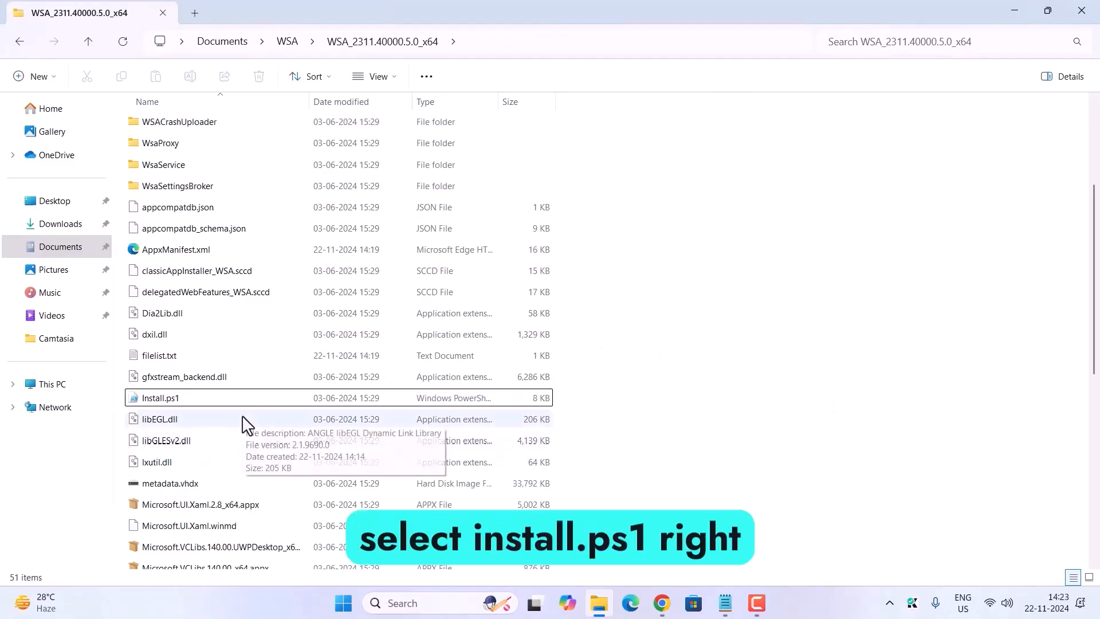
left_click(165, 405)
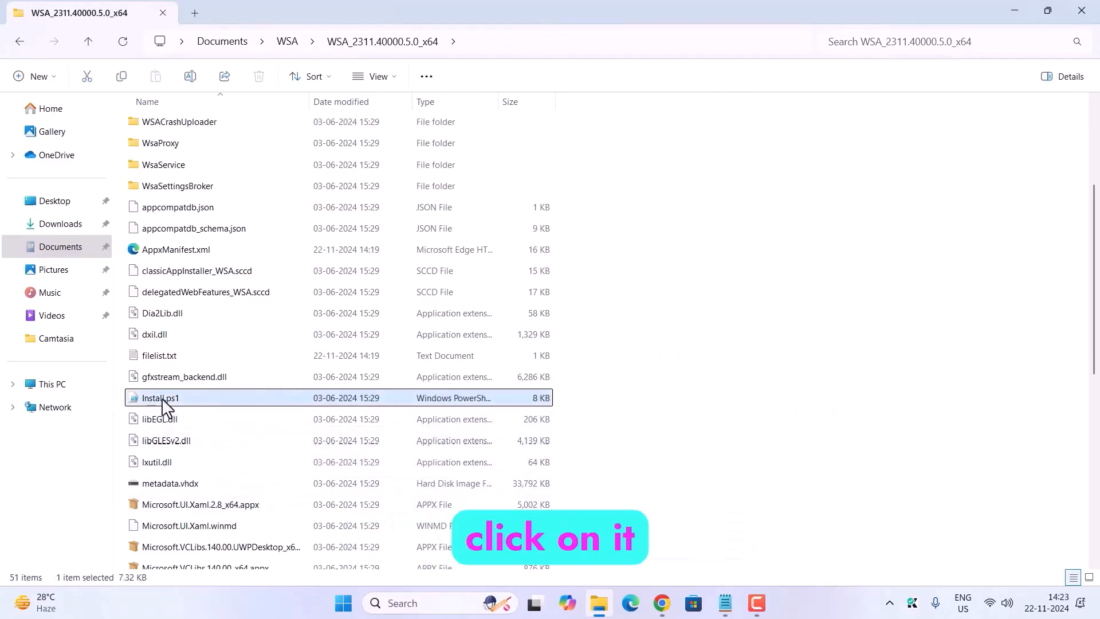
right_click(164, 405)
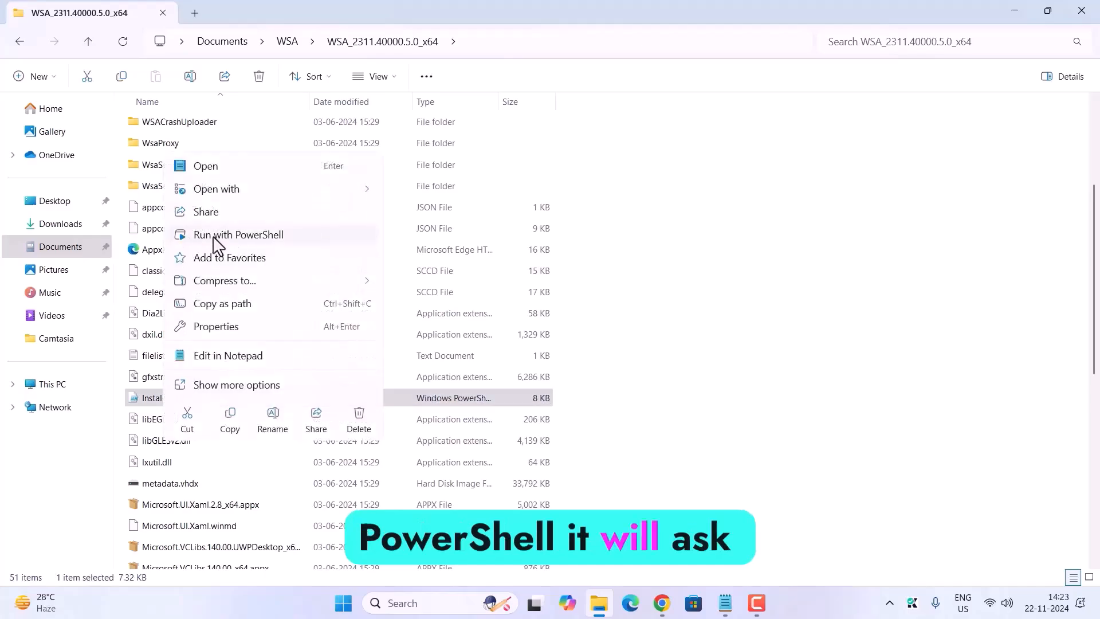
left_click(252, 236)
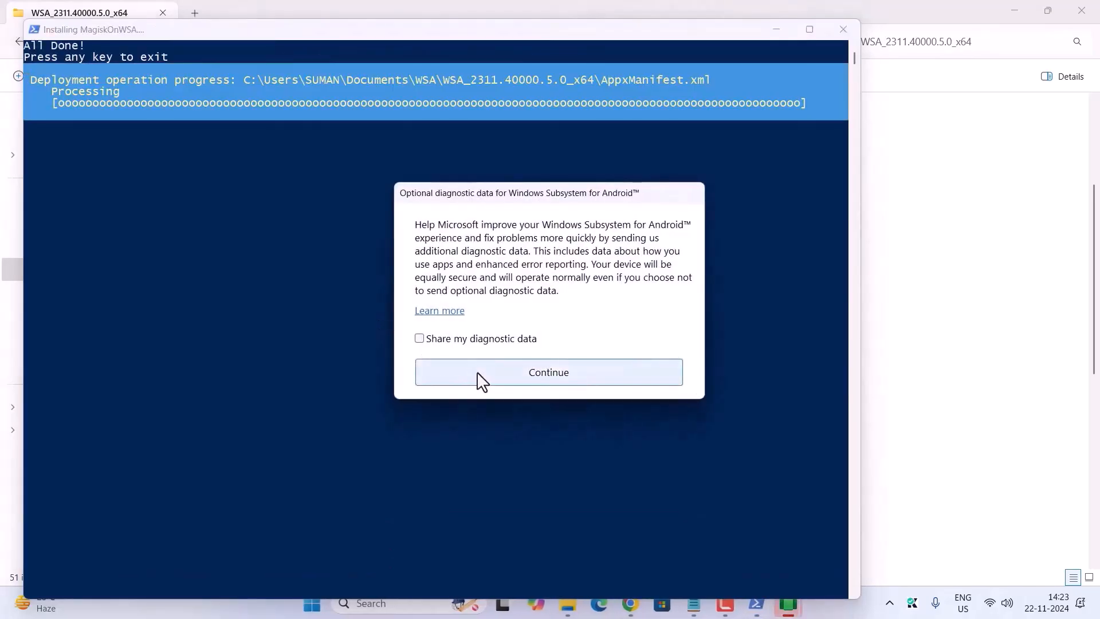
Step: Continue past the optional diagnostic data prompts without sharing data, and close the installer, File Explorer and subsystem startup windows
left_click(519, 385)
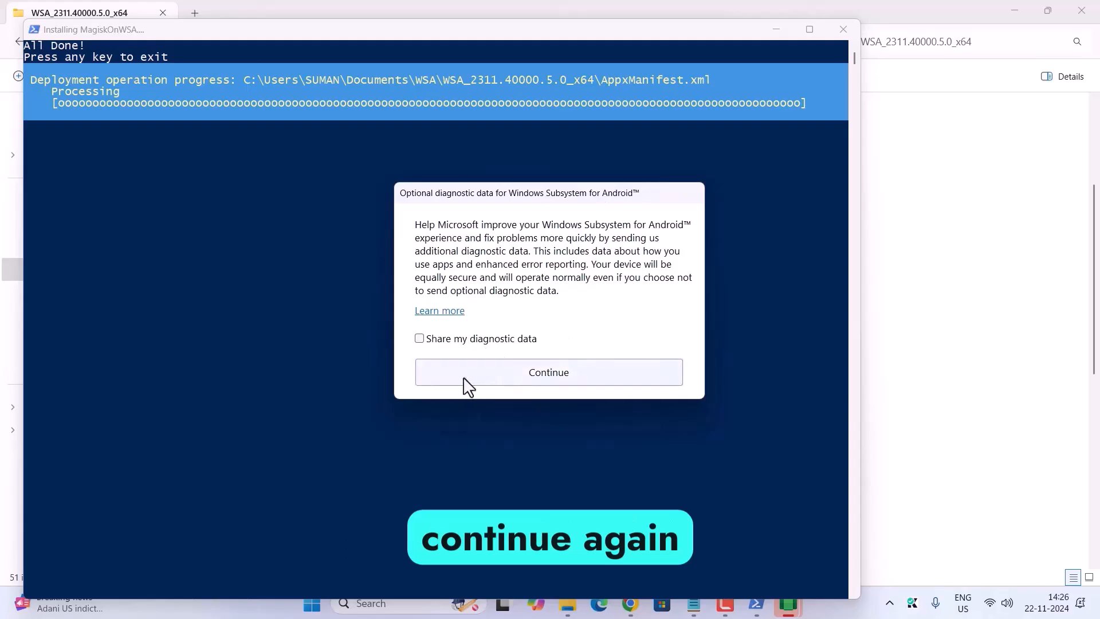
left_click(812, 138)
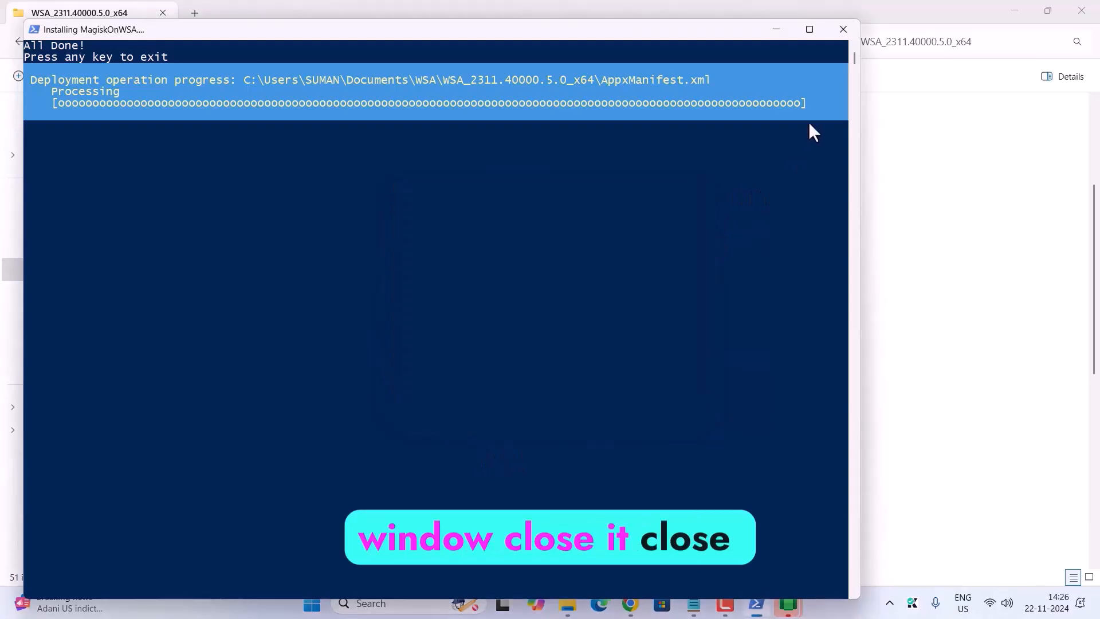
left_click(846, 30)
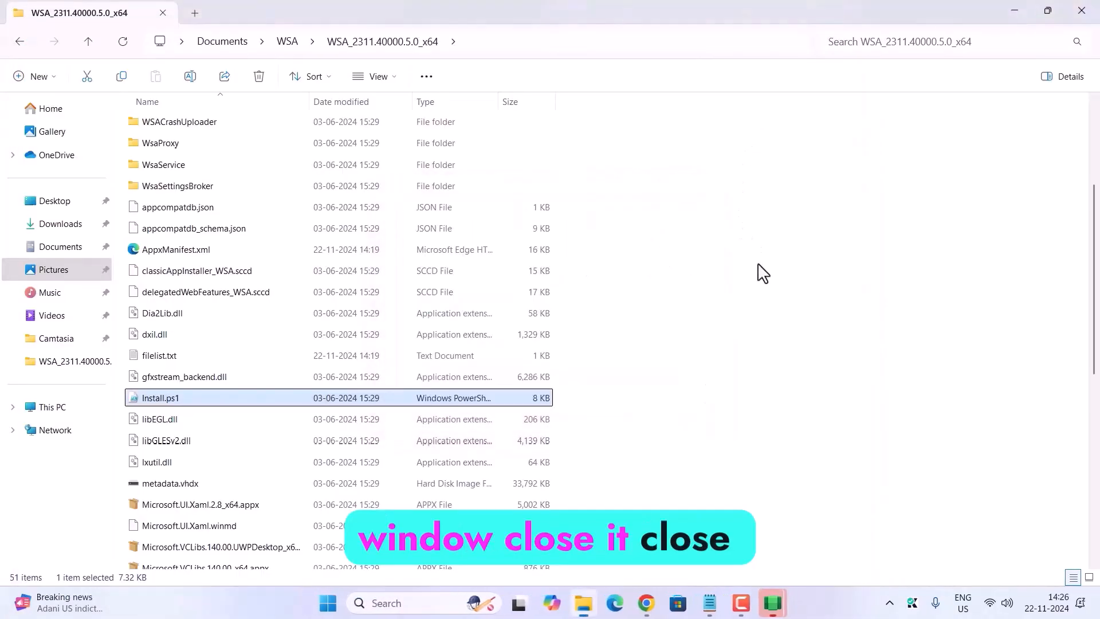
left_click(1089, 10)
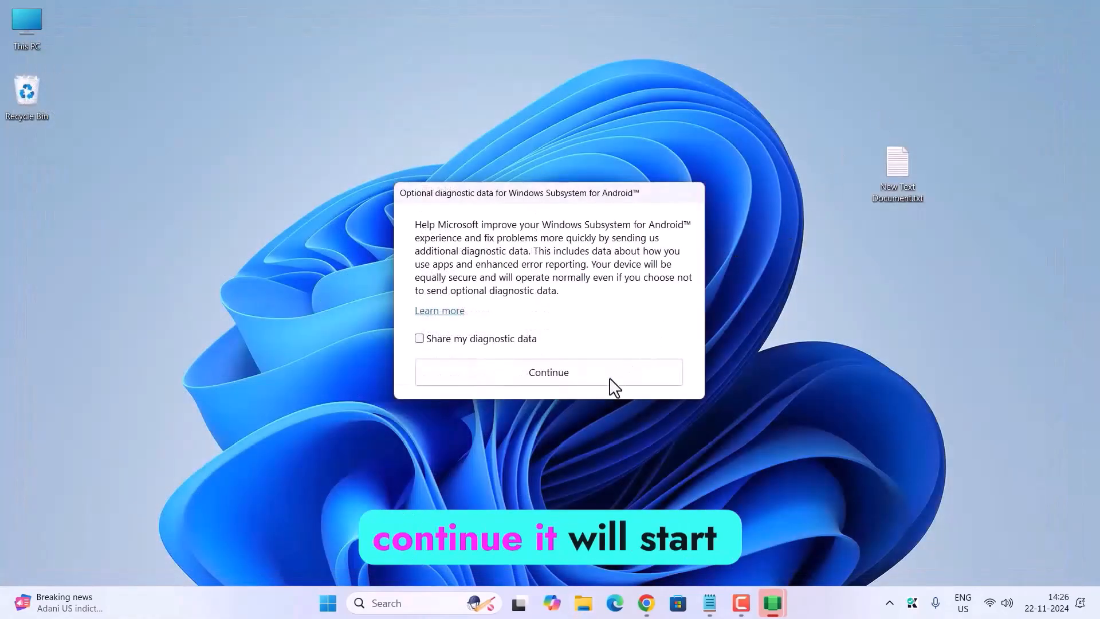
left_click(590, 384)
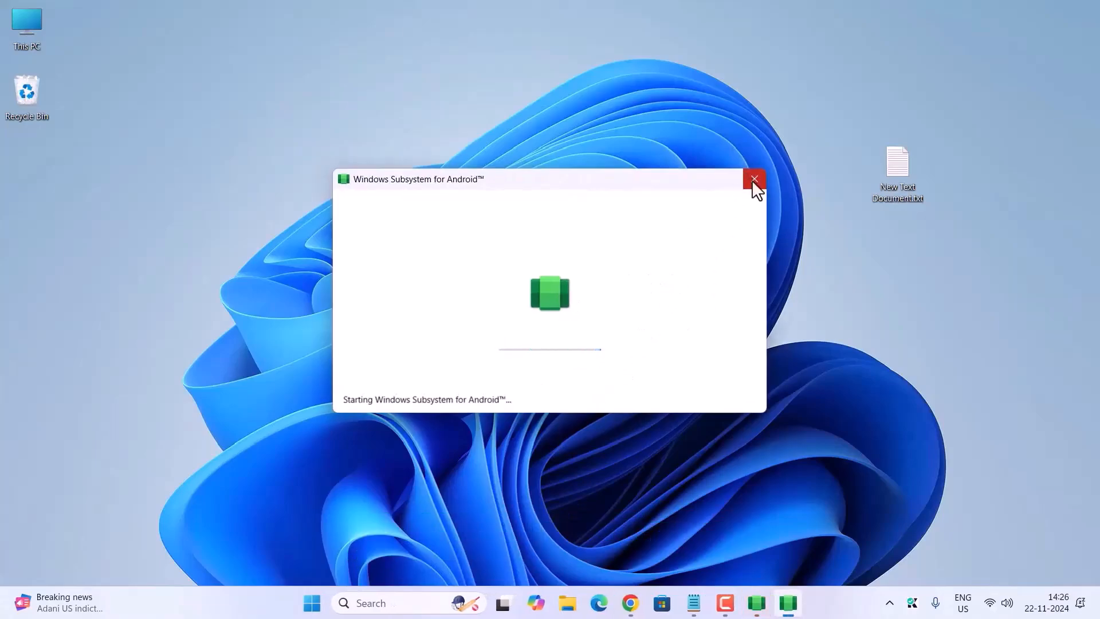
left_click(752, 180)
left_click(596, 378)
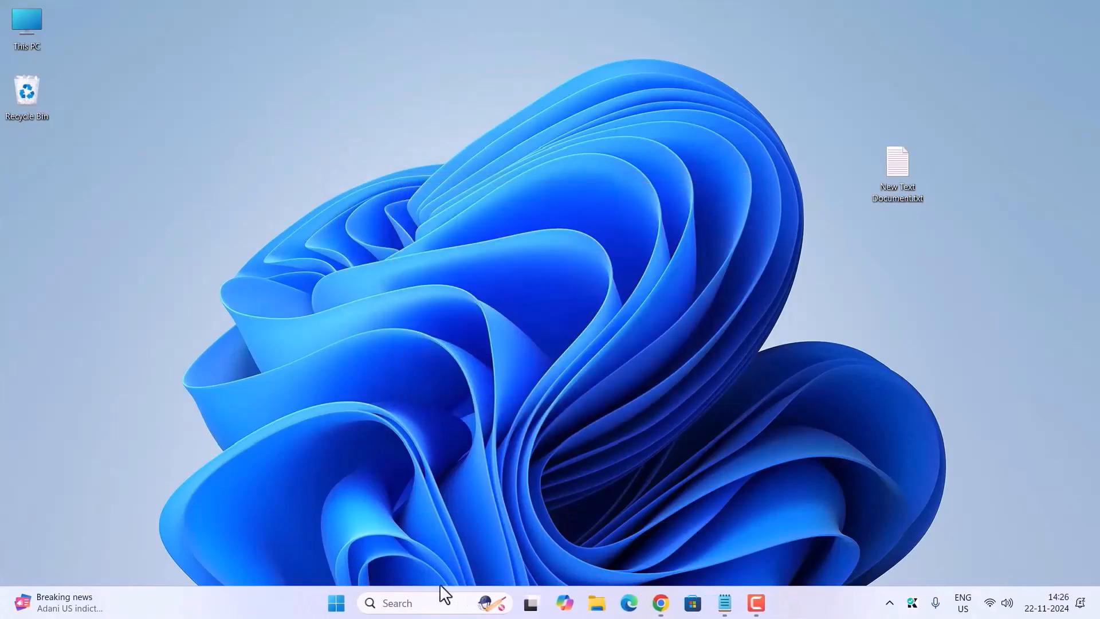
Step: Open Windows Subsystem for Android, turn on Developer mode in its advanced settings and allow the firewall access request
left_click(422, 603)
type("windows sub")
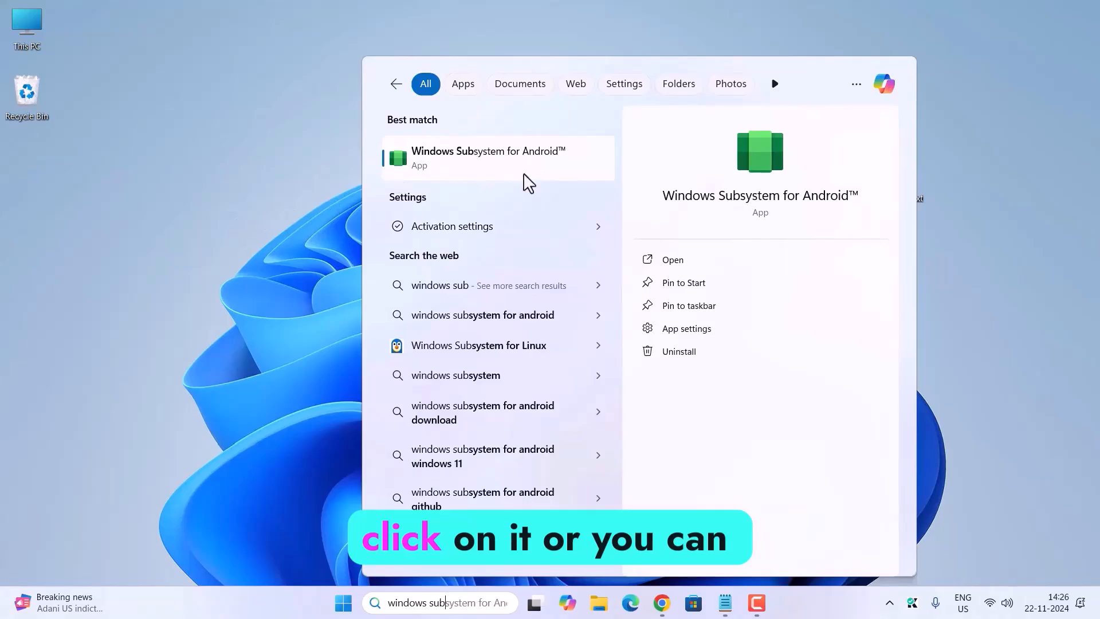
left_click(674, 260)
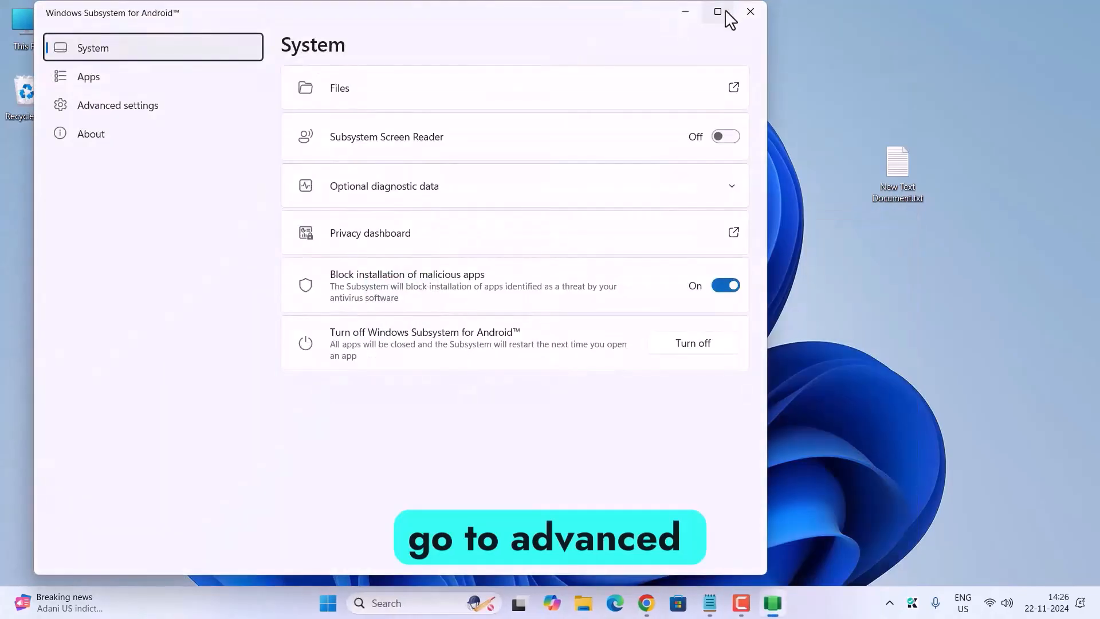
left_click(130, 113)
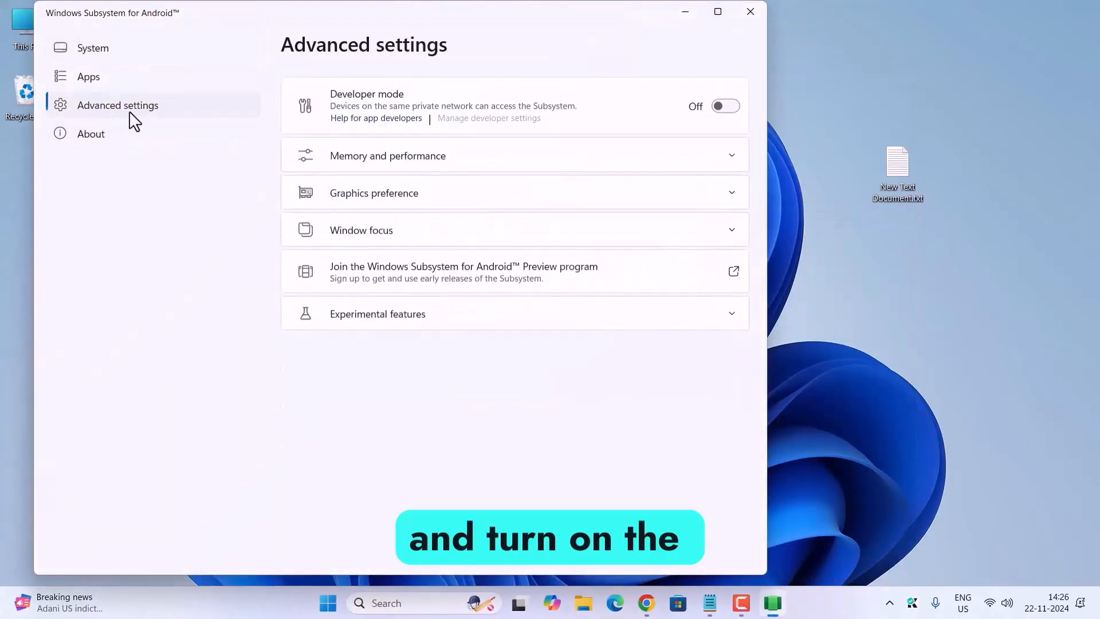
left_click(724, 96)
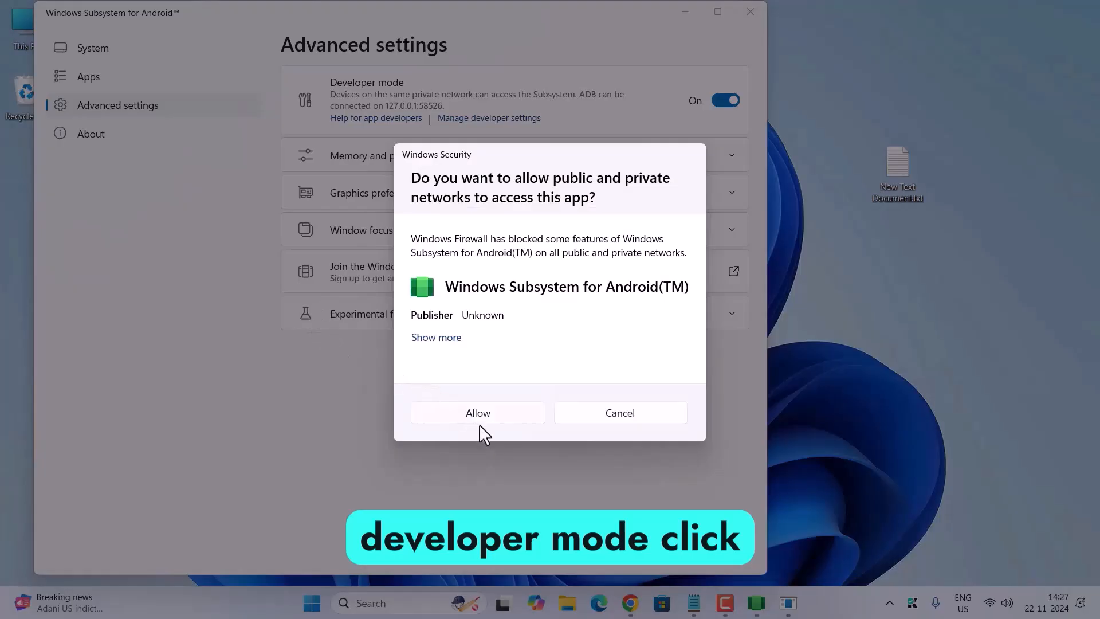
left_click(473, 415)
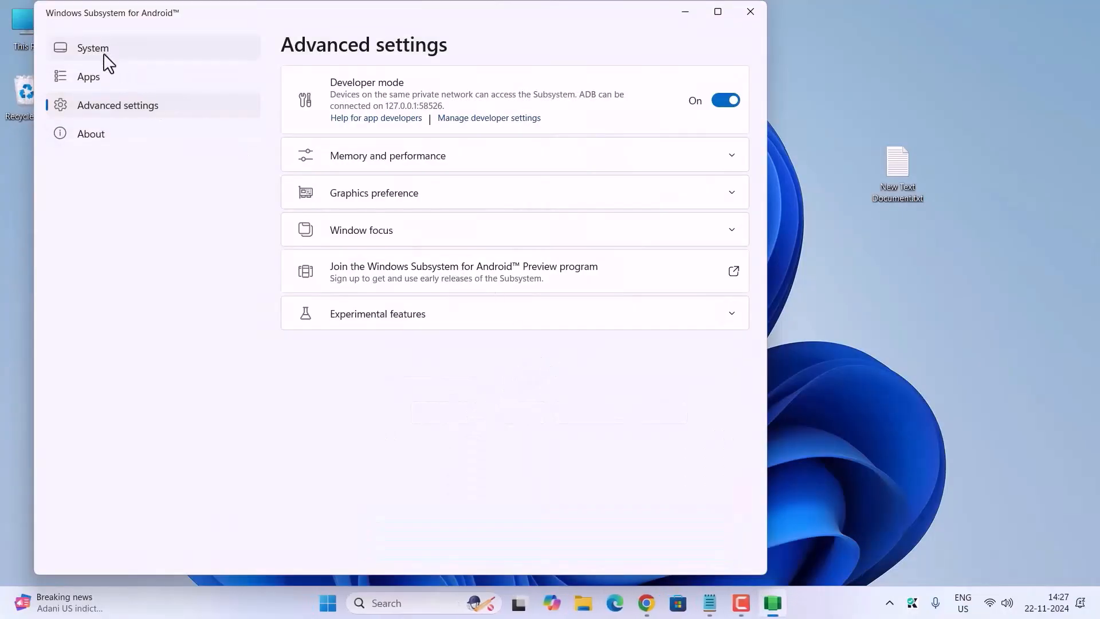
Step: Launch Play Store from the subsystem's installed apps, try its sign-in page, and close the store window
left_click(86, 81)
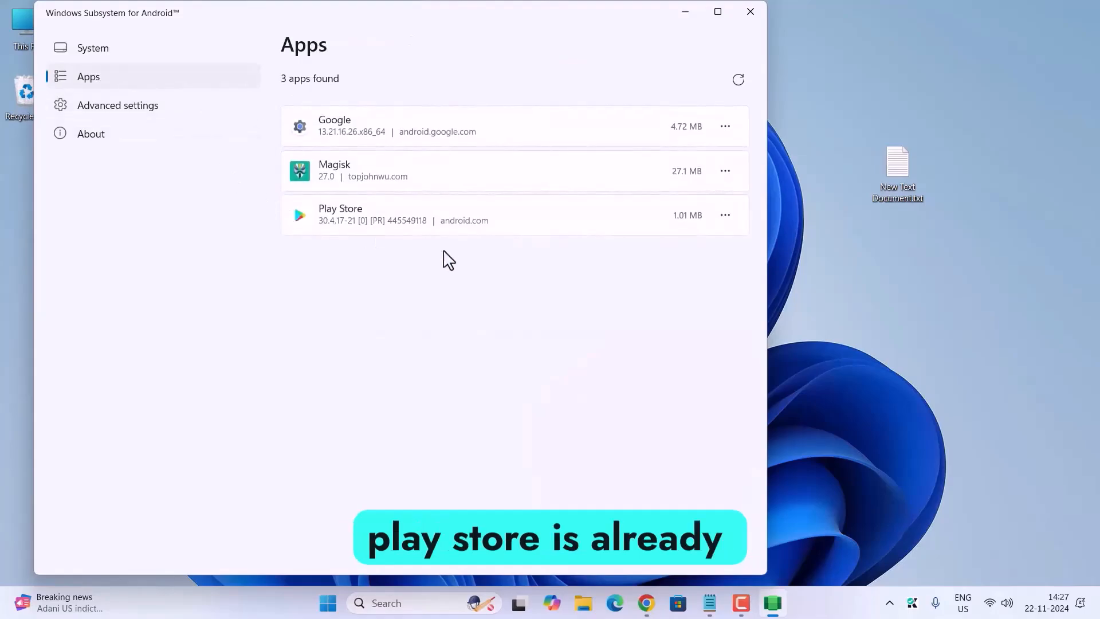
left_click(725, 216)
left_click(711, 138)
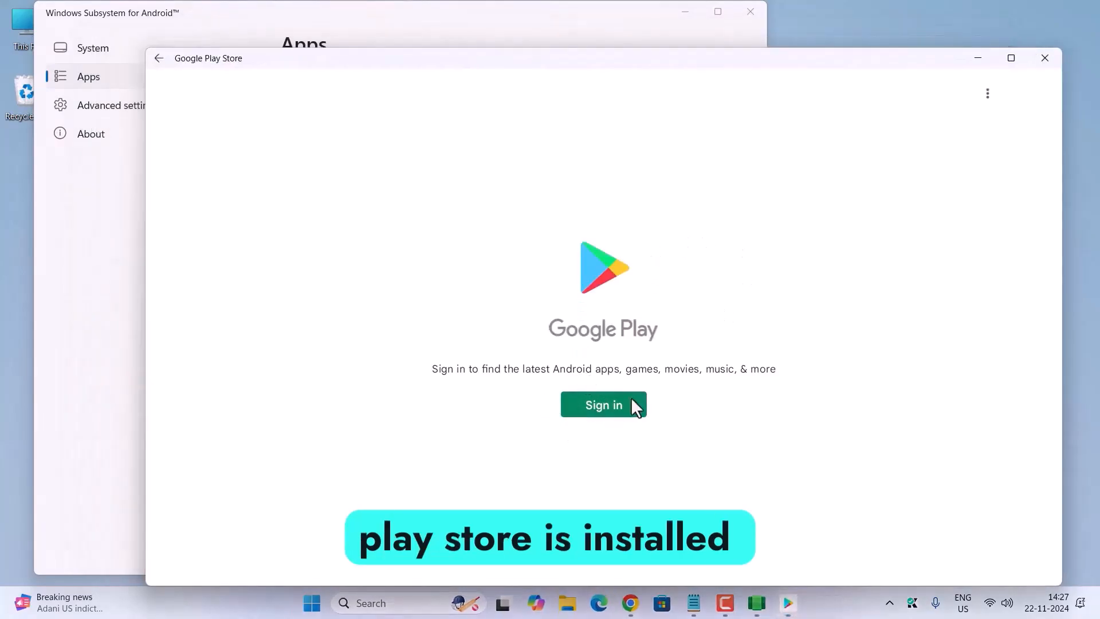
left_click(602, 409)
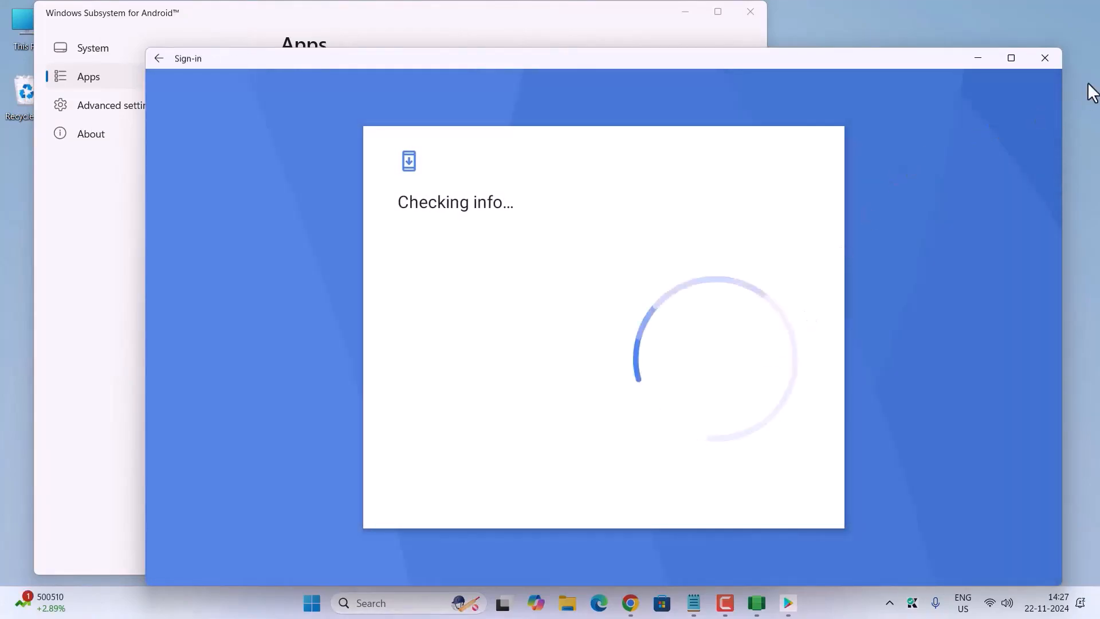
left_click(1047, 60)
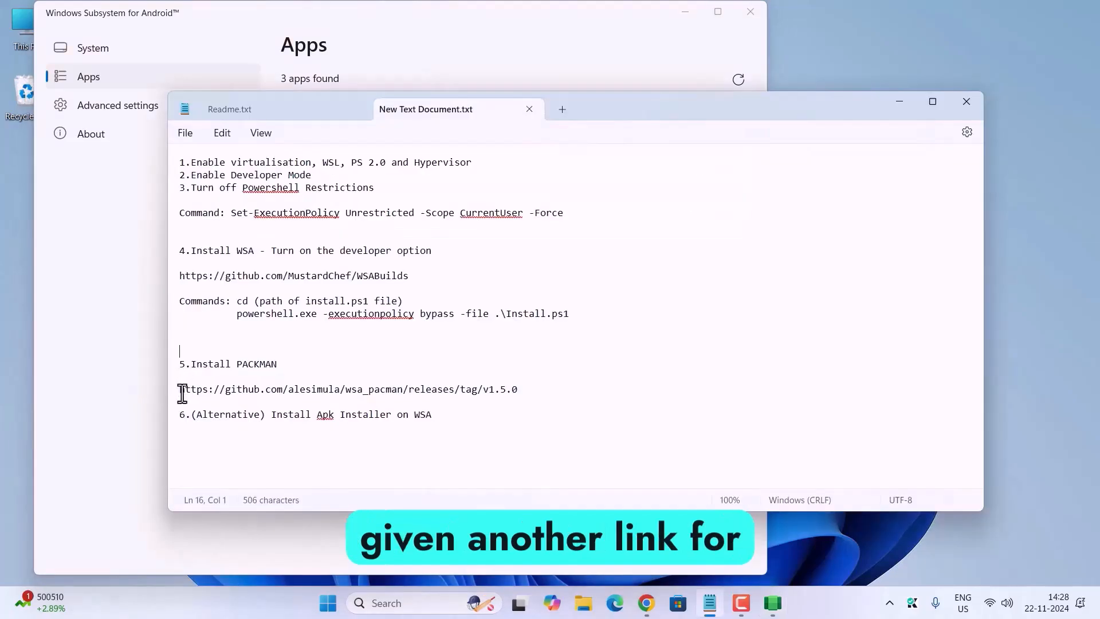
Step: Open the wsa_pacman v1.5.0 release link from the text notes, and download WSA-pacman-v1.5.0-installer.exe and show its folder
left_click_drag(180, 391, 518, 396)
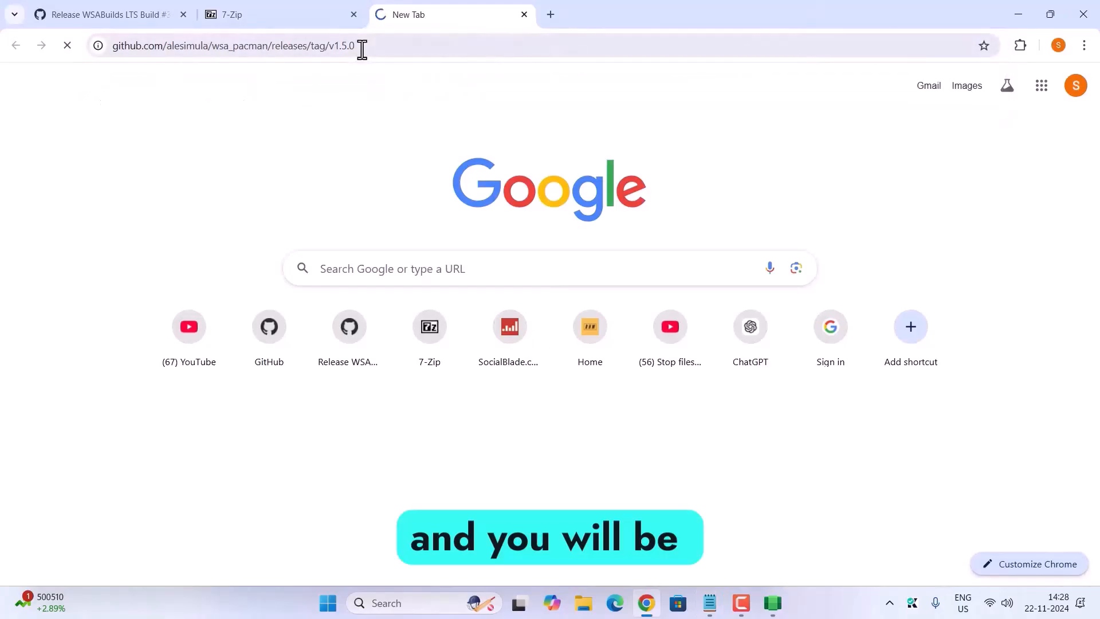
key("Return")
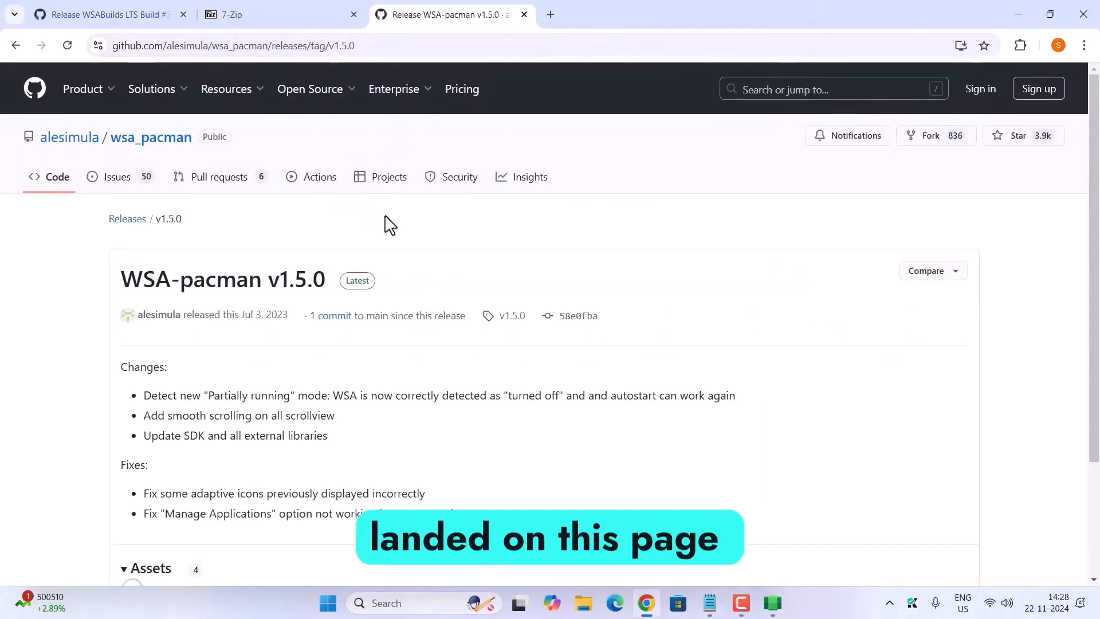
scroll(308, 337, "down", 4)
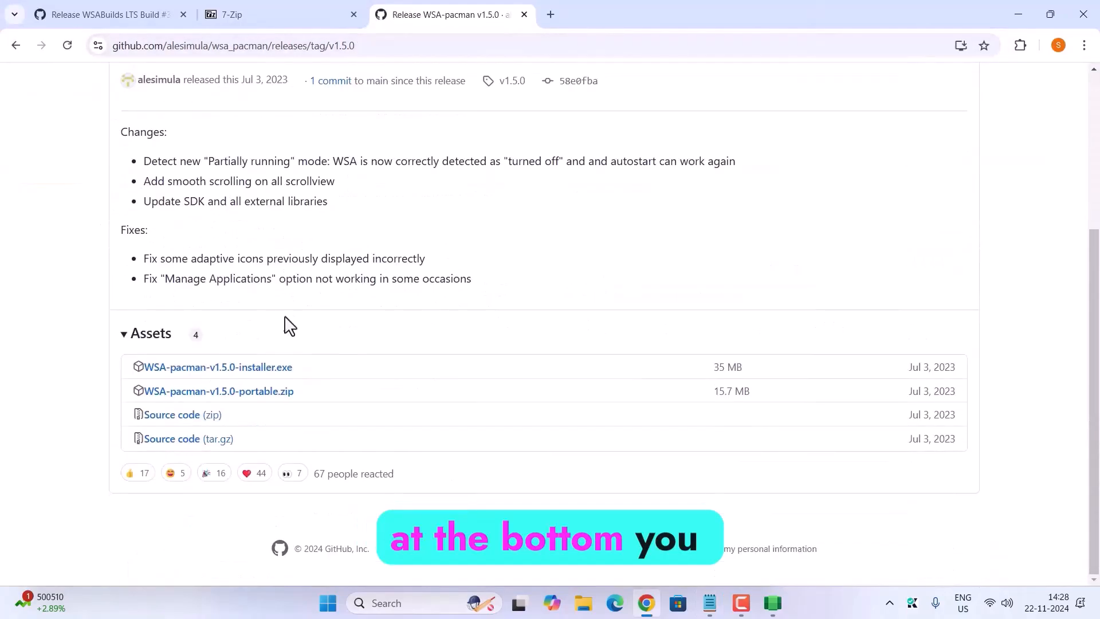
left_click(275, 369)
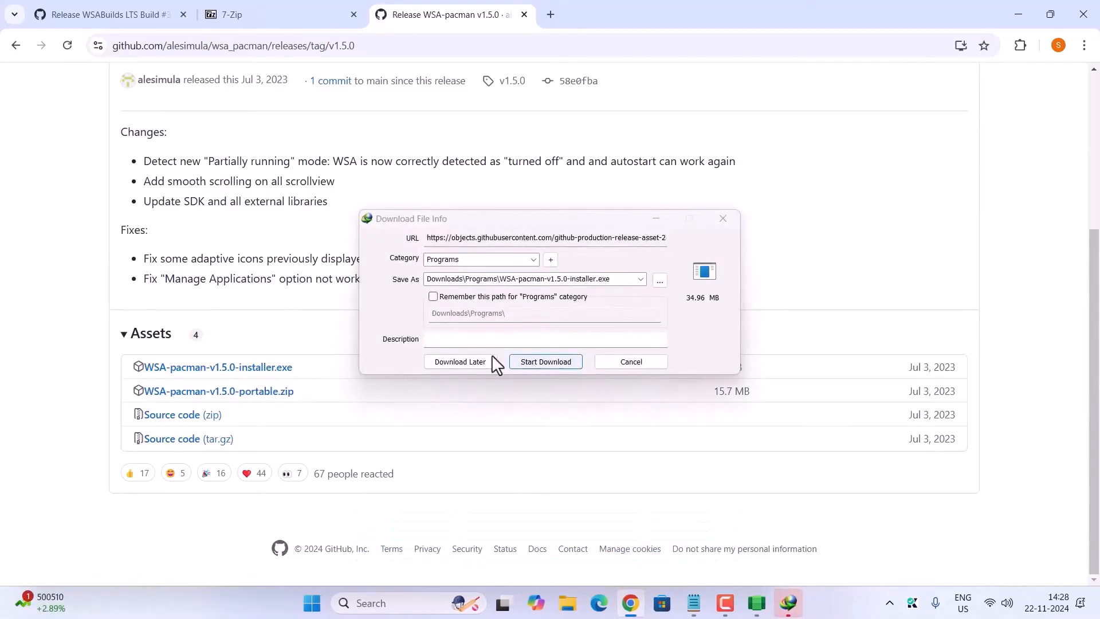
left_click(519, 362)
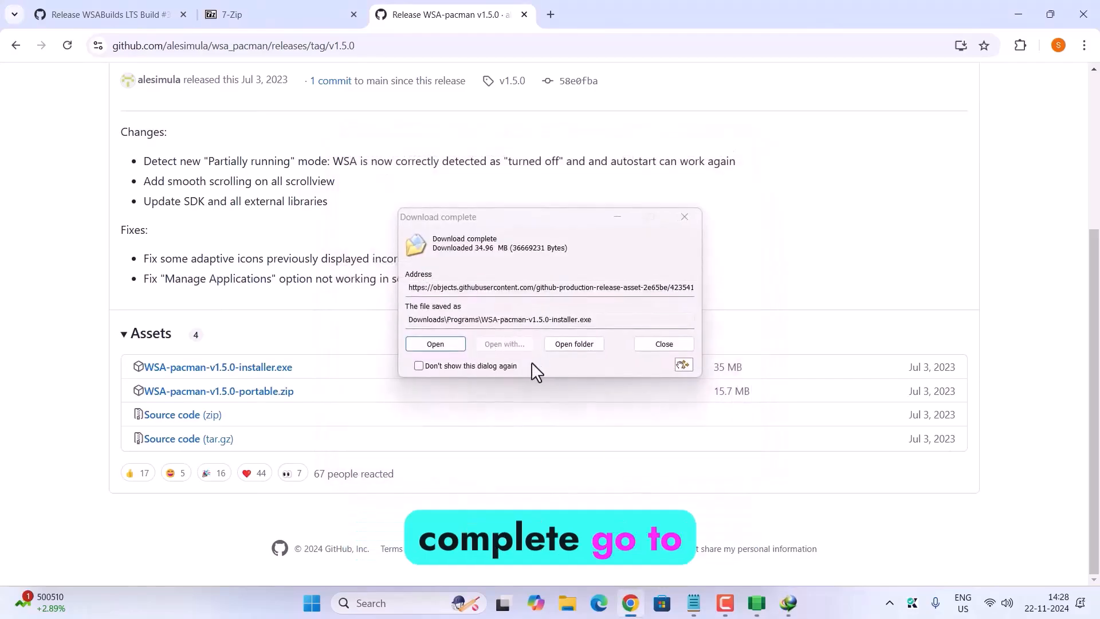
left_click(567, 345)
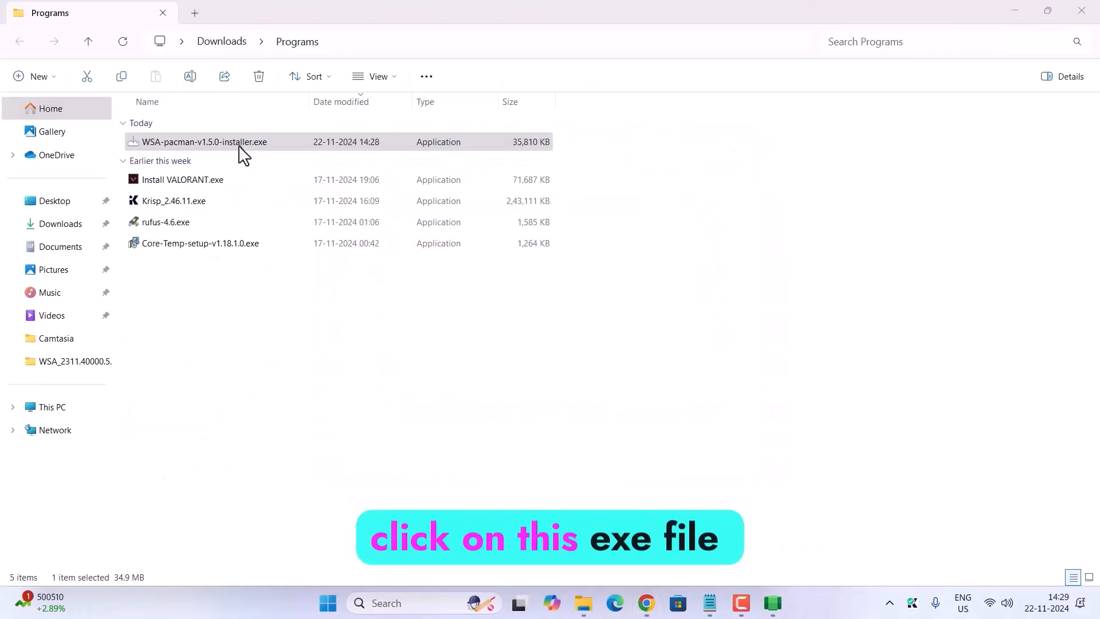
Step: Install WSA PacMan 1.5.0 from the downloaded installer with the default folder and the .apk and .xapk file associations
left_click(167, 142)
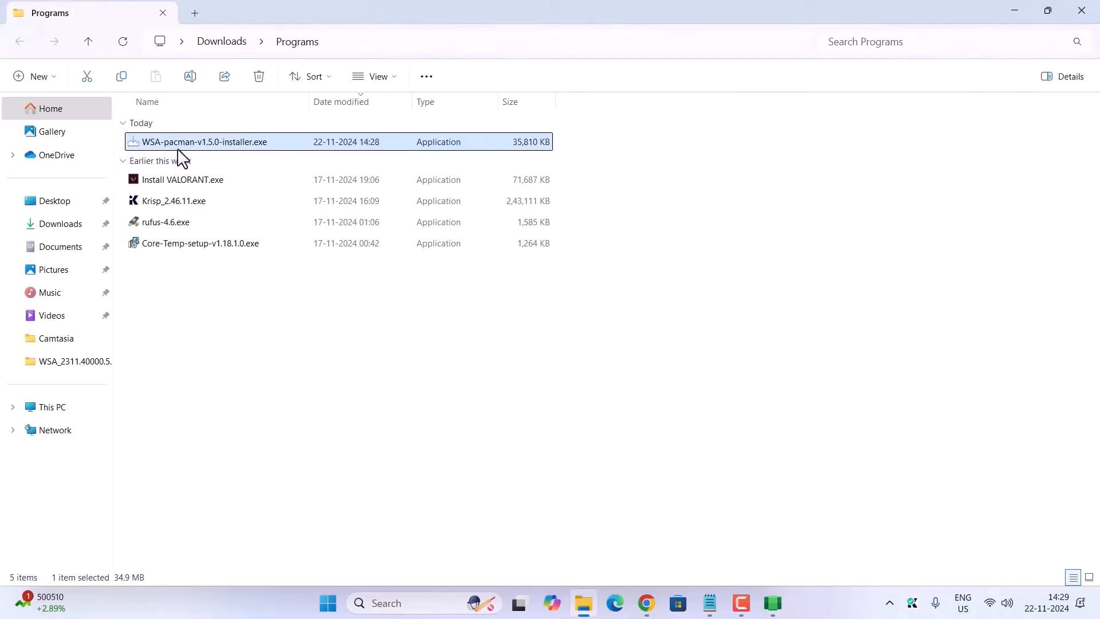
double_click(183, 140)
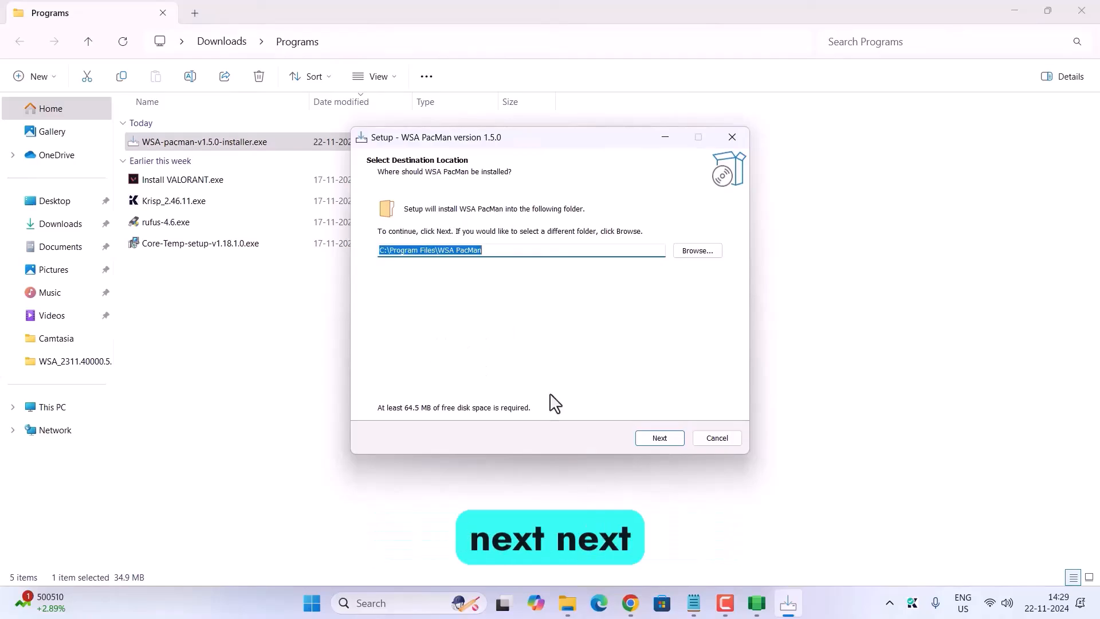
left_click(668, 444)
left_click(668, 445)
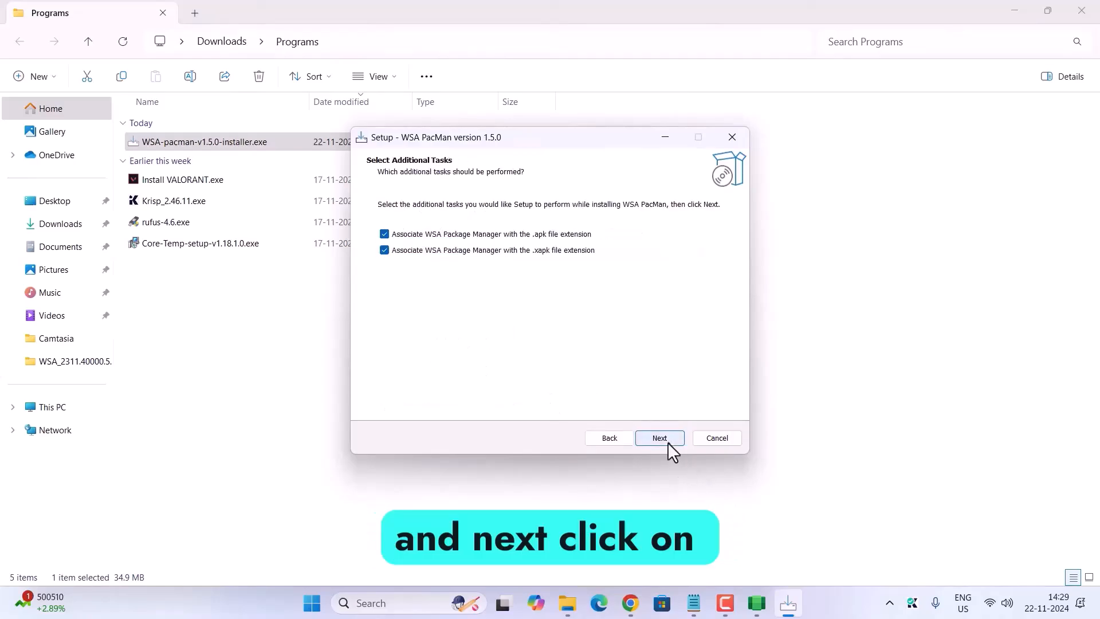
left_click(661, 440)
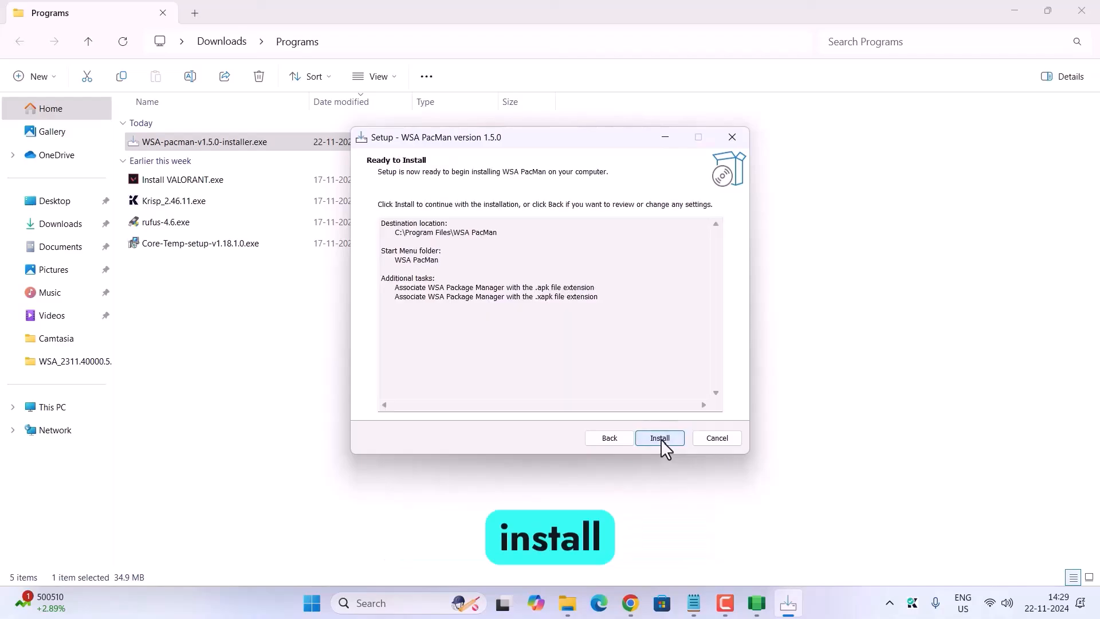
left_click(662, 440)
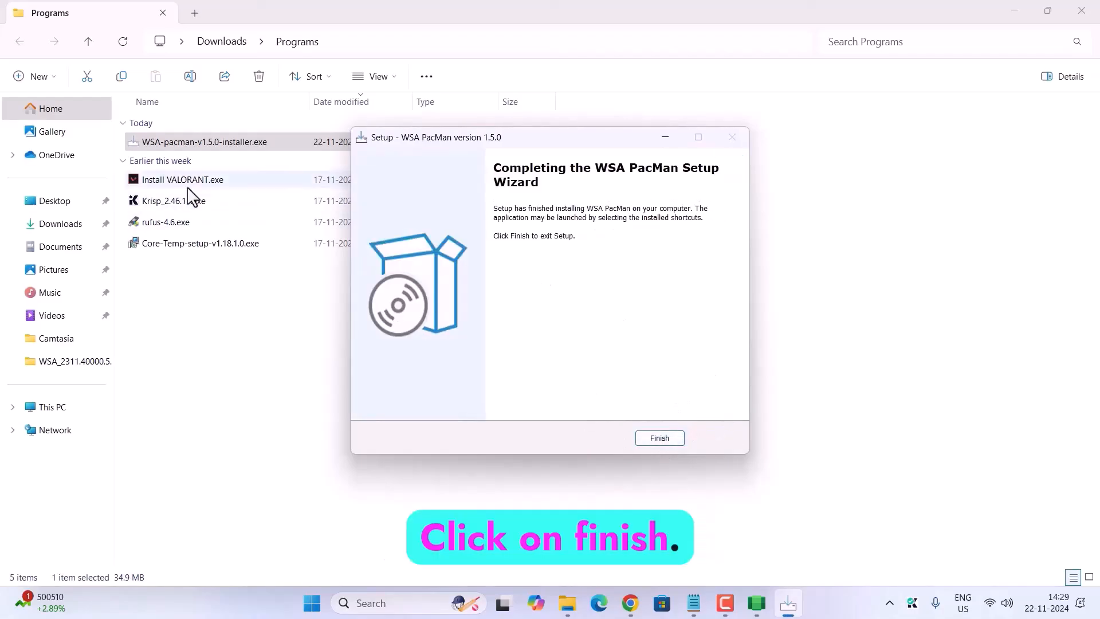
left_click(658, 439)
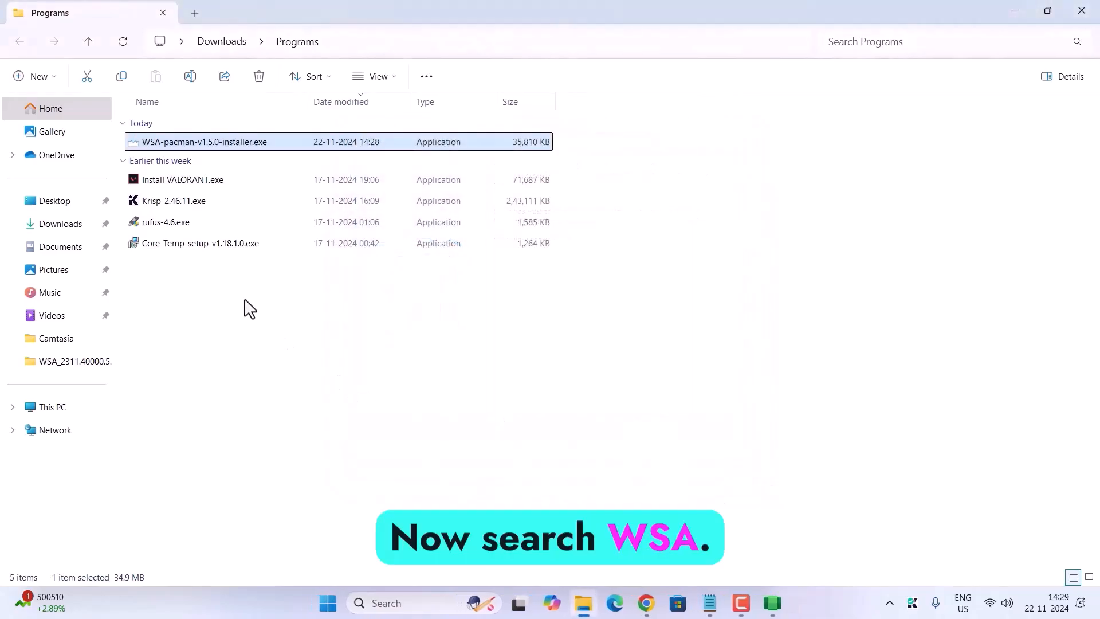
Step: Search Windows for "wsa" and open the WSA PacMan app
right_click(246, 302)
left_click(408, 602)
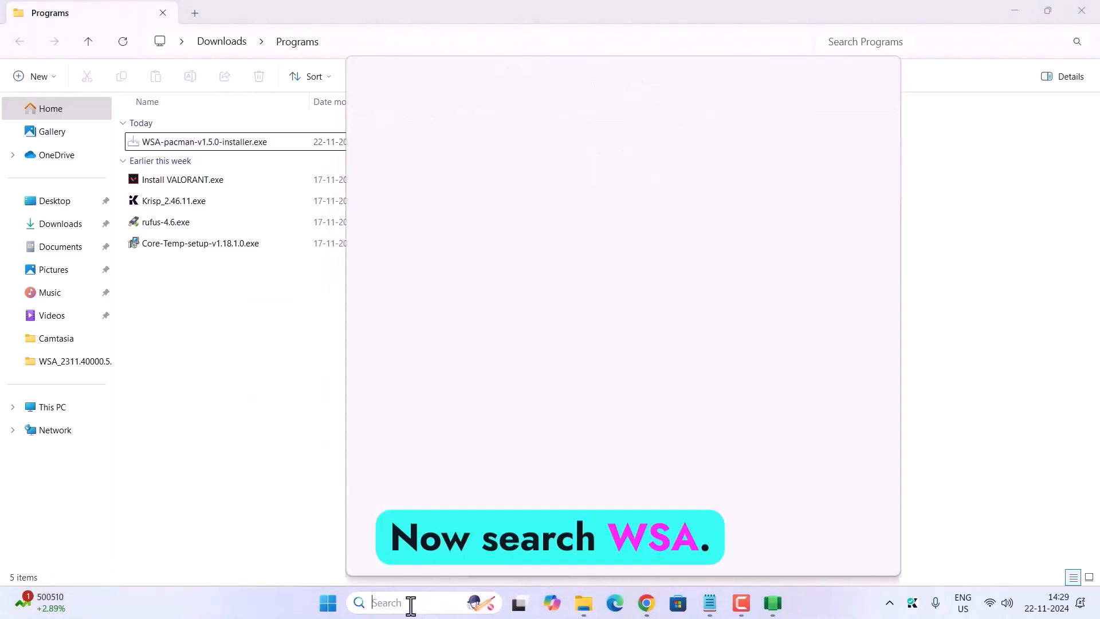
type("wsa")
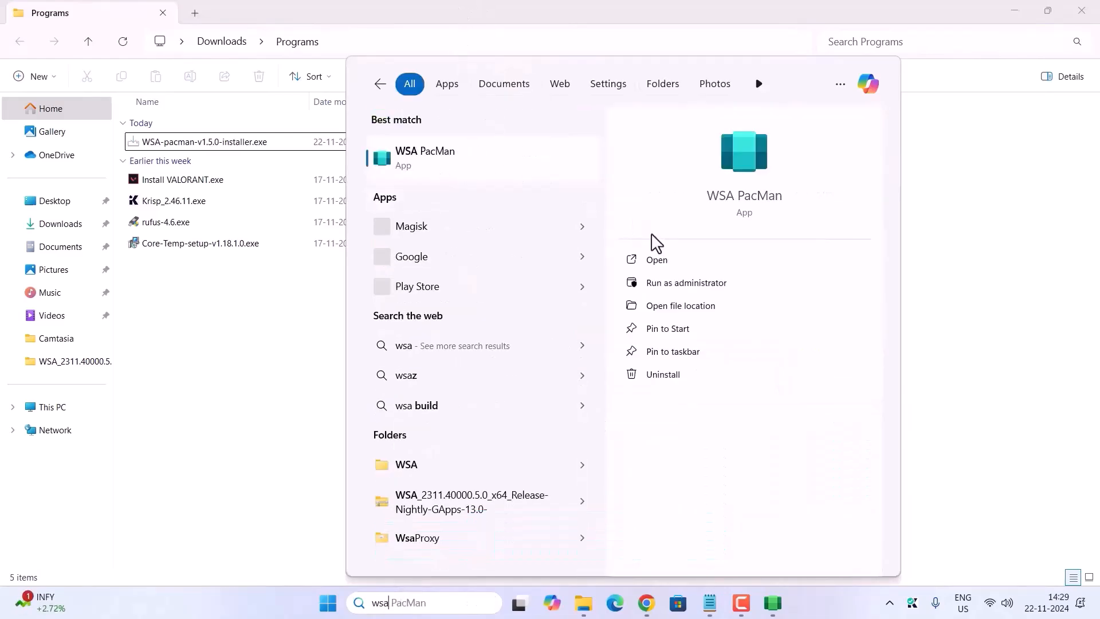
left_click(663, 261)
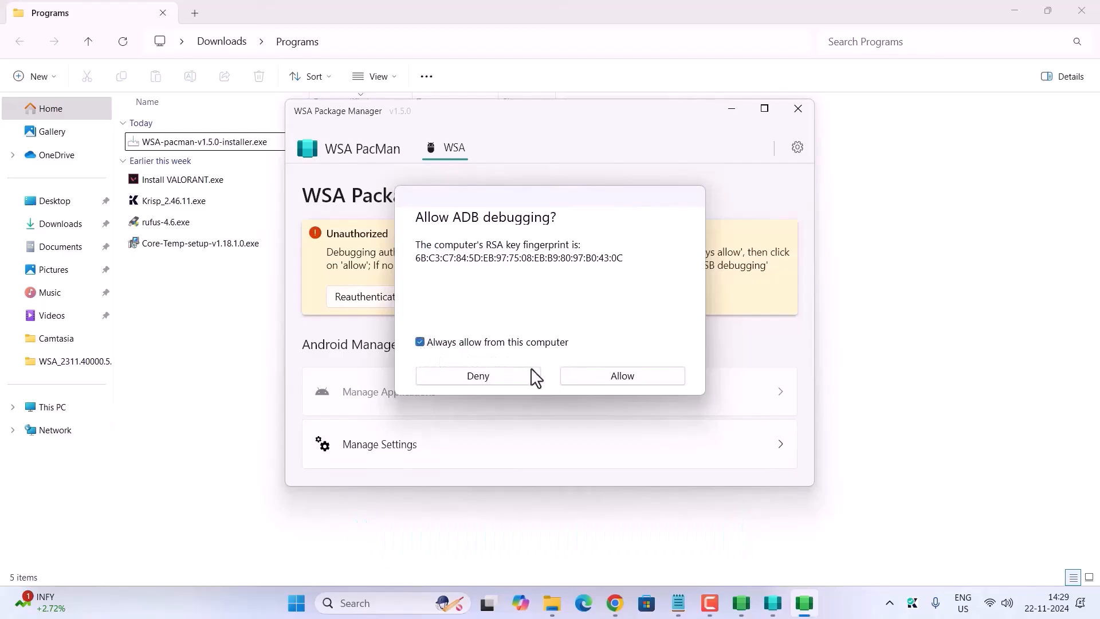
Step: Always allow ADB debugging from this computer, reauthenticate WSA PacMan with the subsystem, and close the package manager
left_click(642, 377)
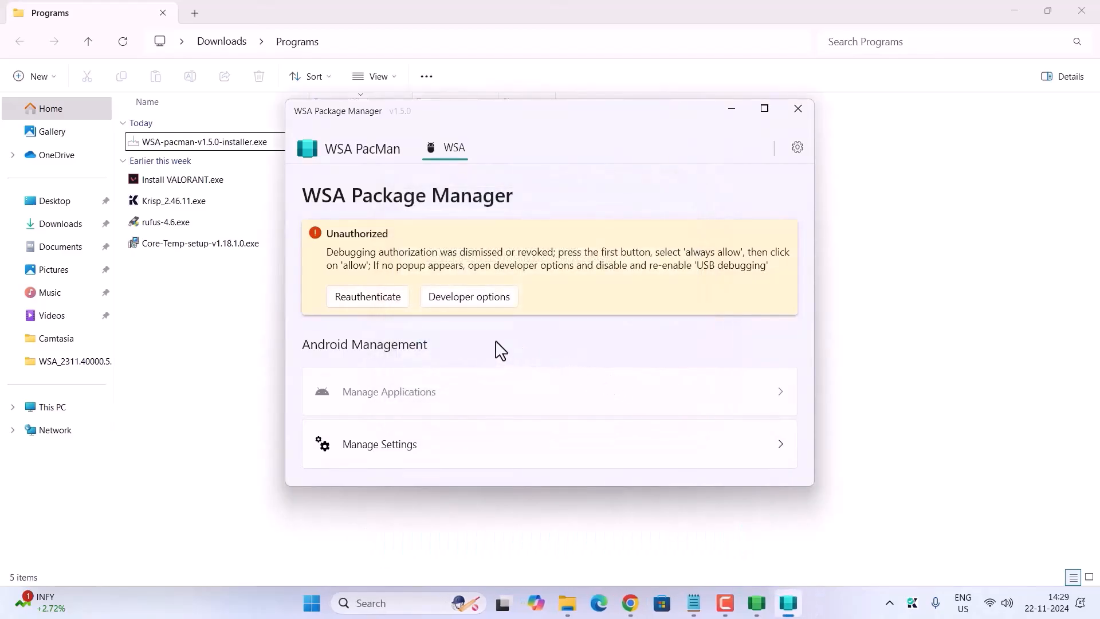
left_click(355, 298)
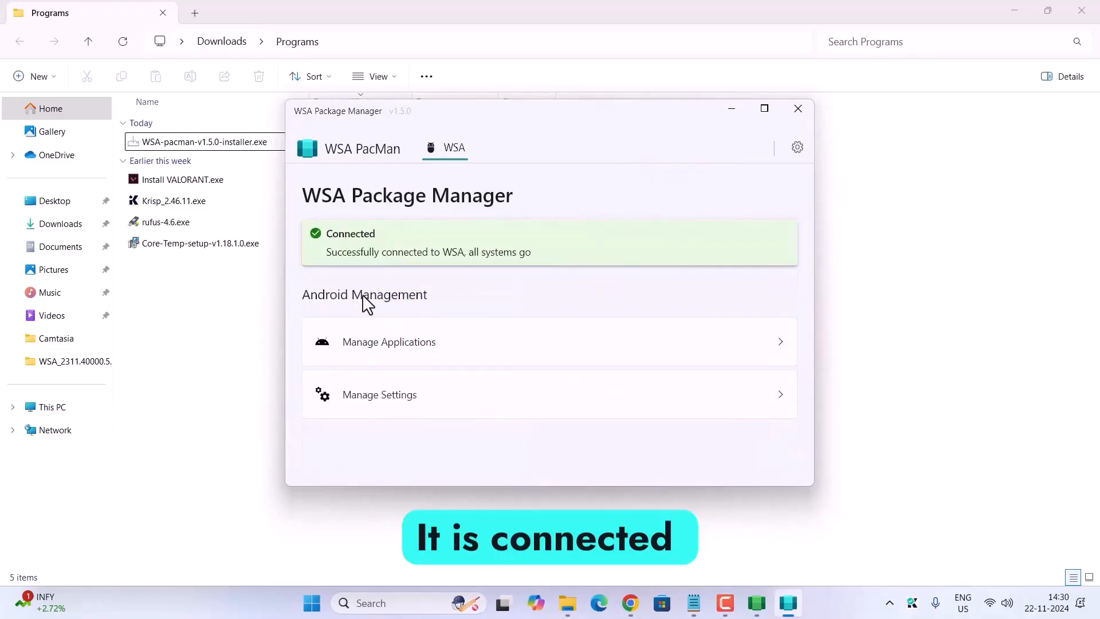
left_click(798, 108)
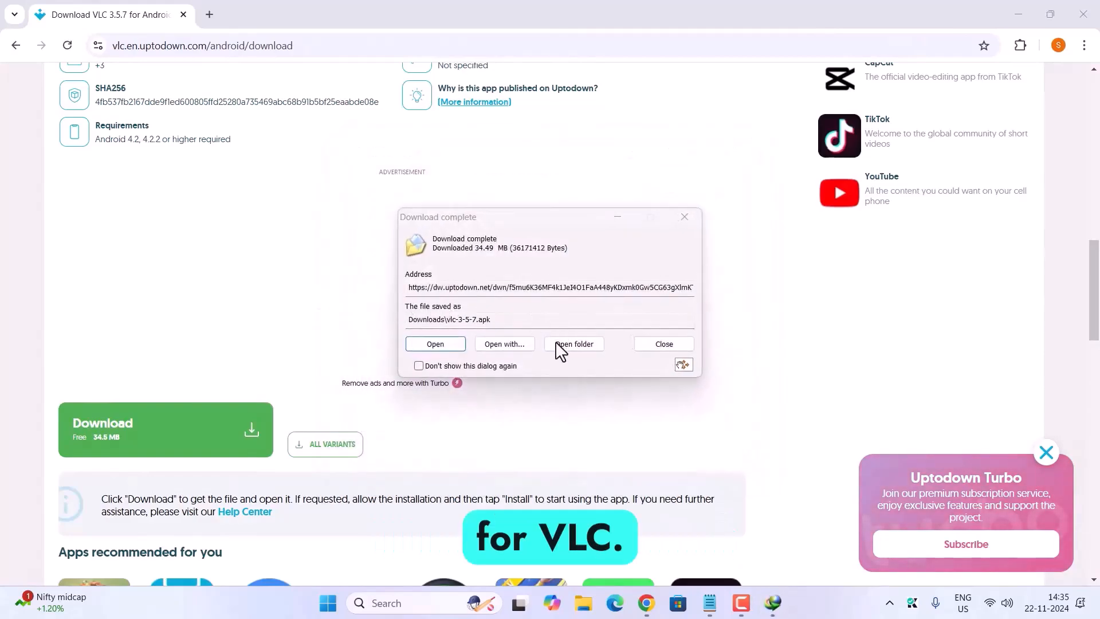
Step: Show the downloaded vlc-3-5-7.apk in its folder, install VLC 3.5.7 from it, and open the installed app
left_click(573, 344)
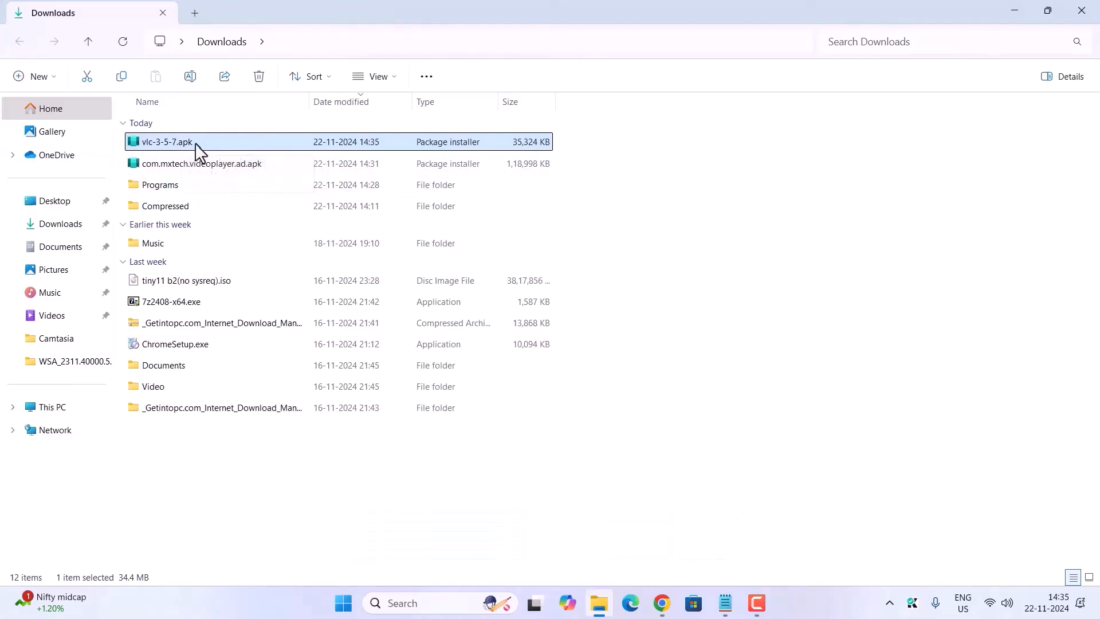
double_click(195, 142)
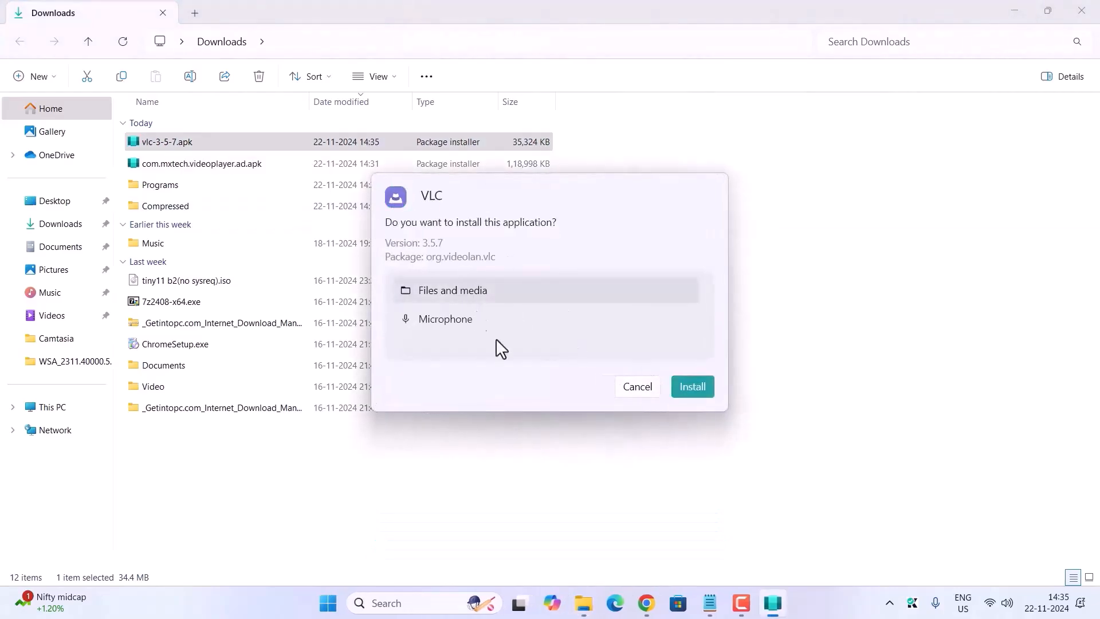
left_click(693, 387)
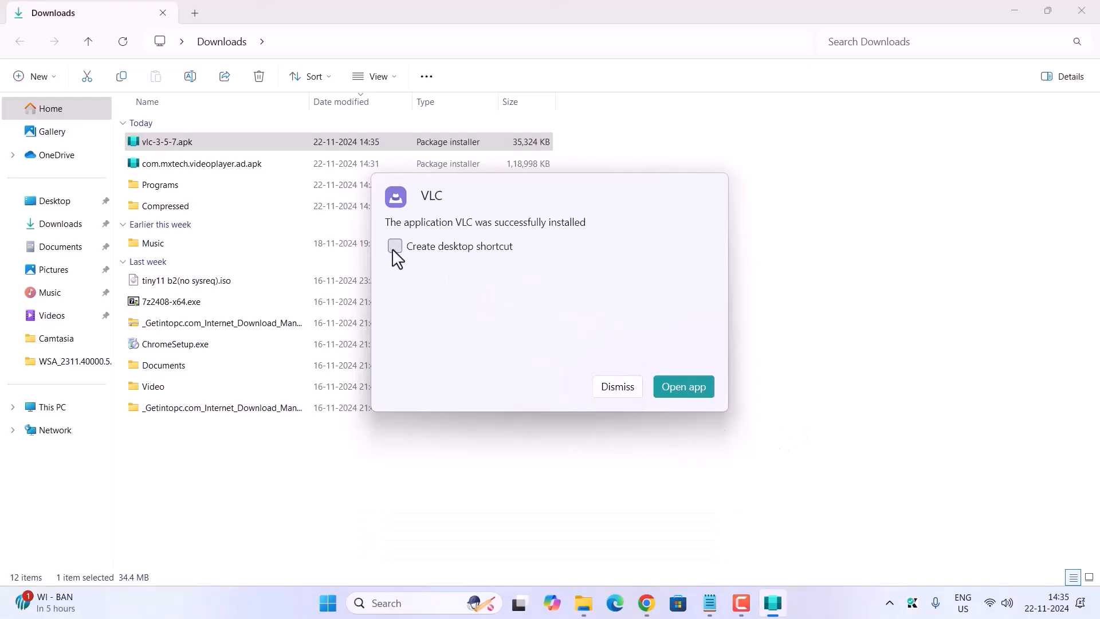
left_click(689, 387)
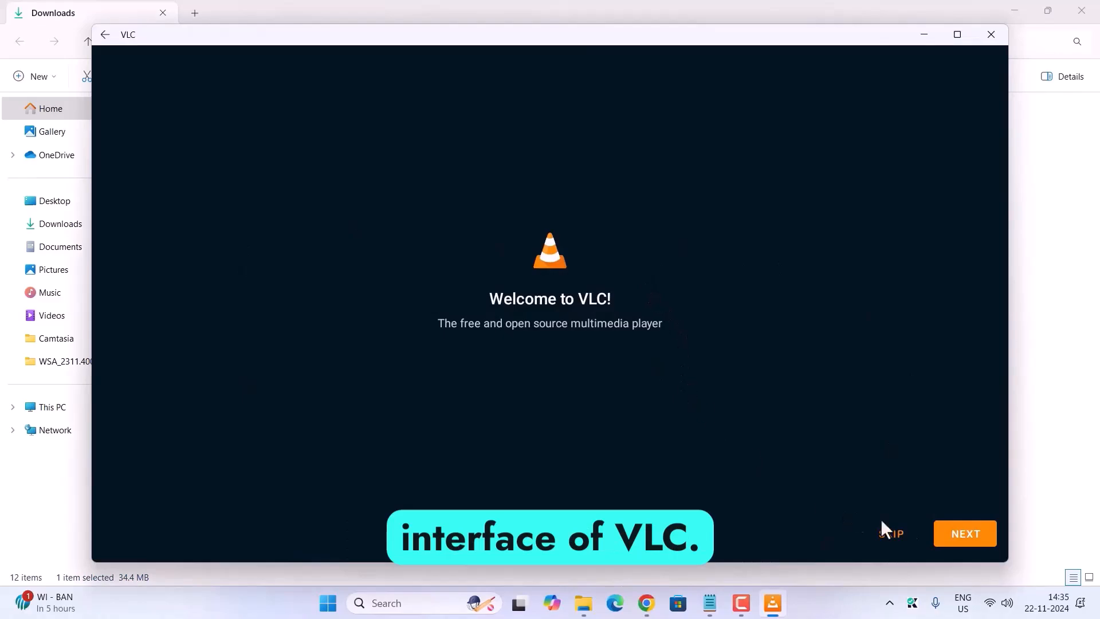
Step: Advance past VLC's welcome screen, allow it to send notifications, and maximize and then minimize its window
left_click(966, 533)
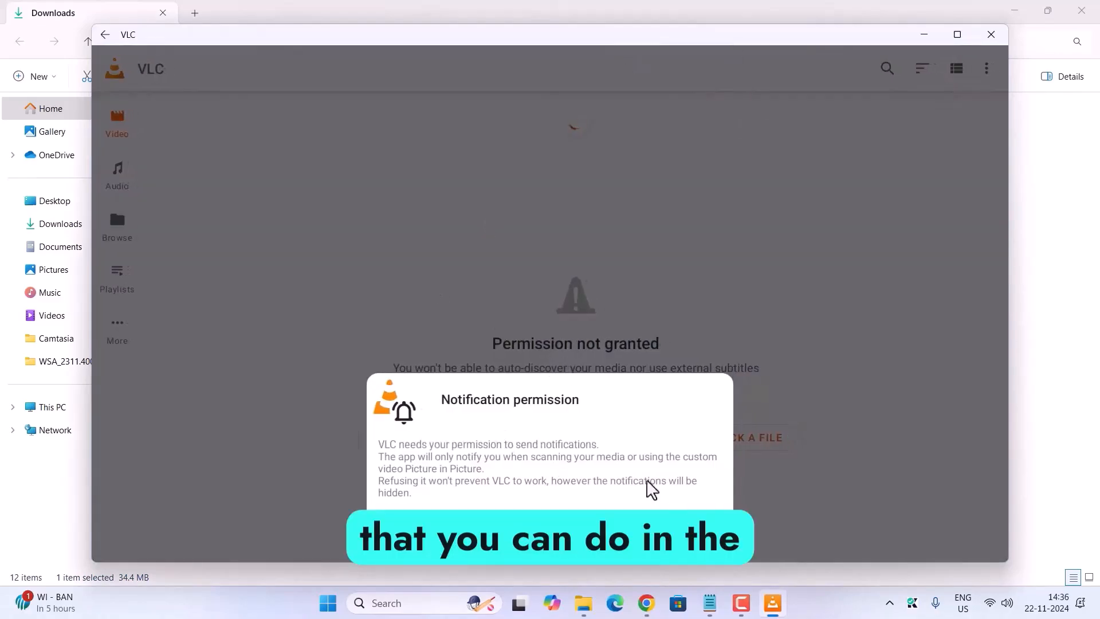
left_click(678, 505)
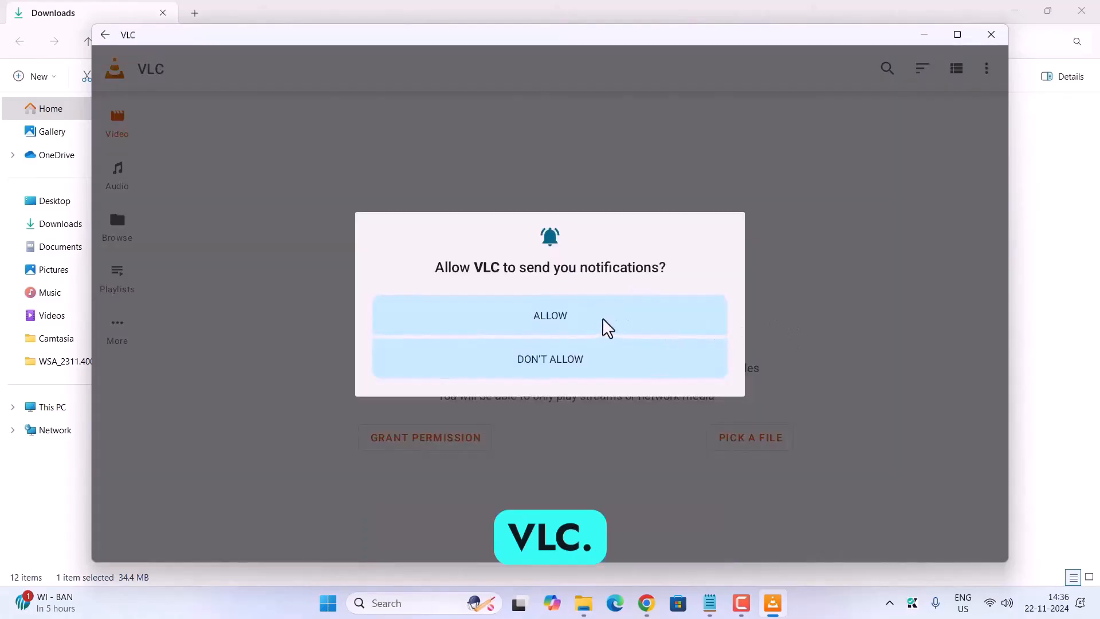
left_click(604, 326)
left_click(957, 36)
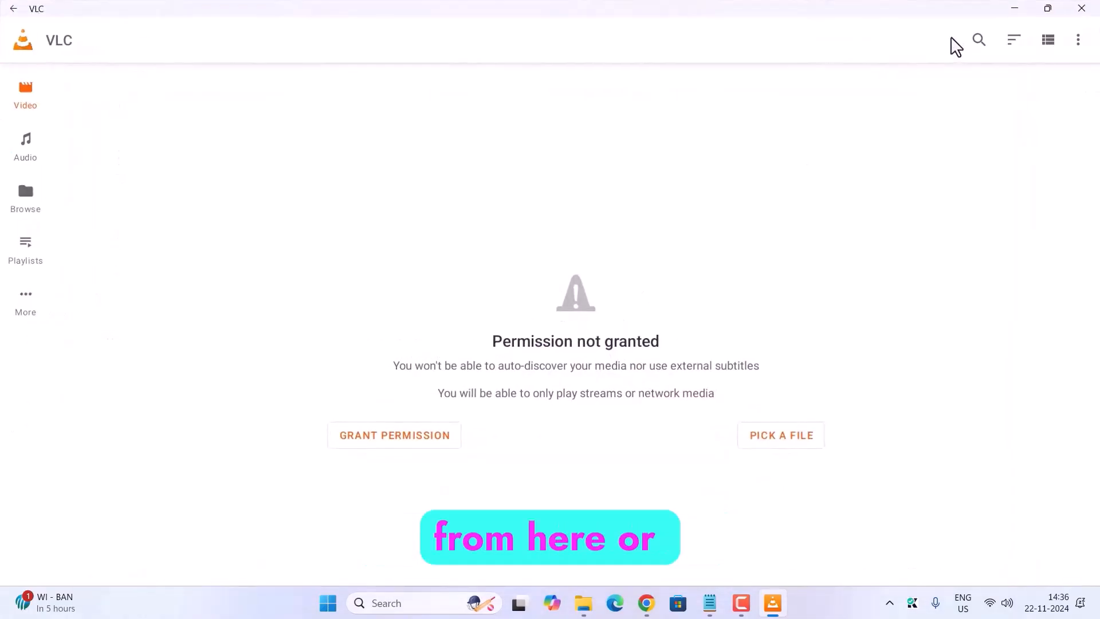
left_click(1019, 9)
Step: Find VLC in the installed apps list of Windows Settings, and close Settings
left_click(390, 607)
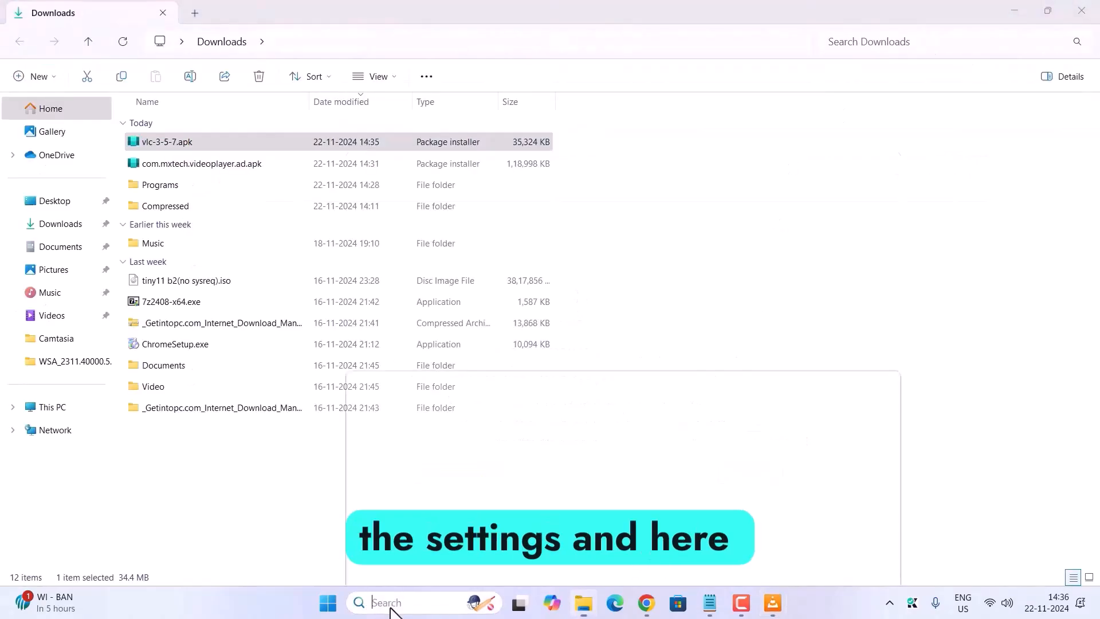
type("settings")
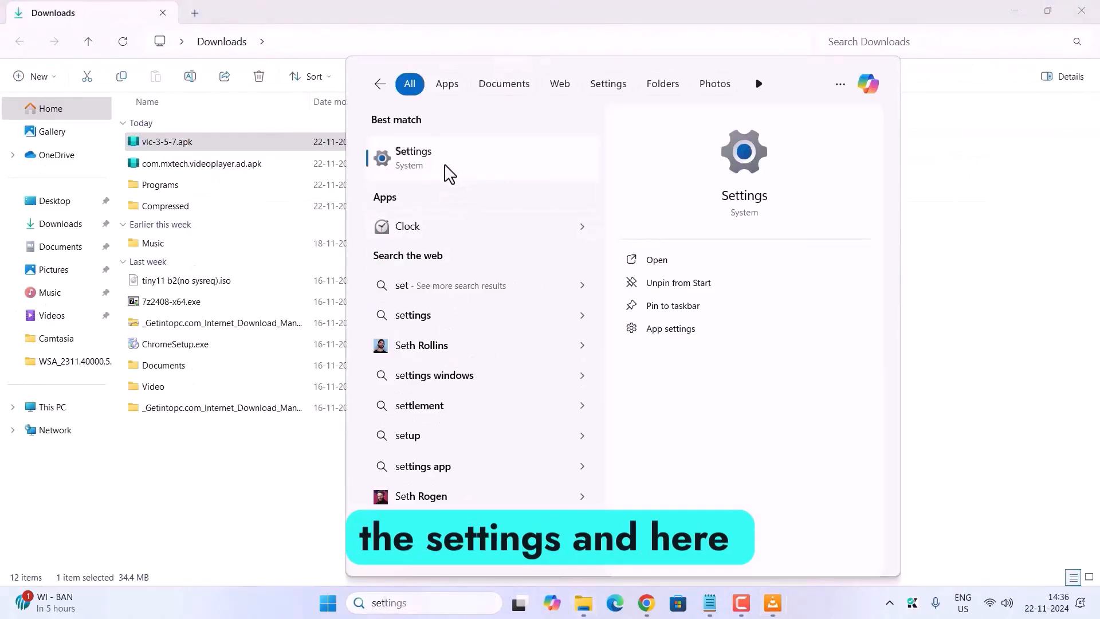
left_click(446, 172)
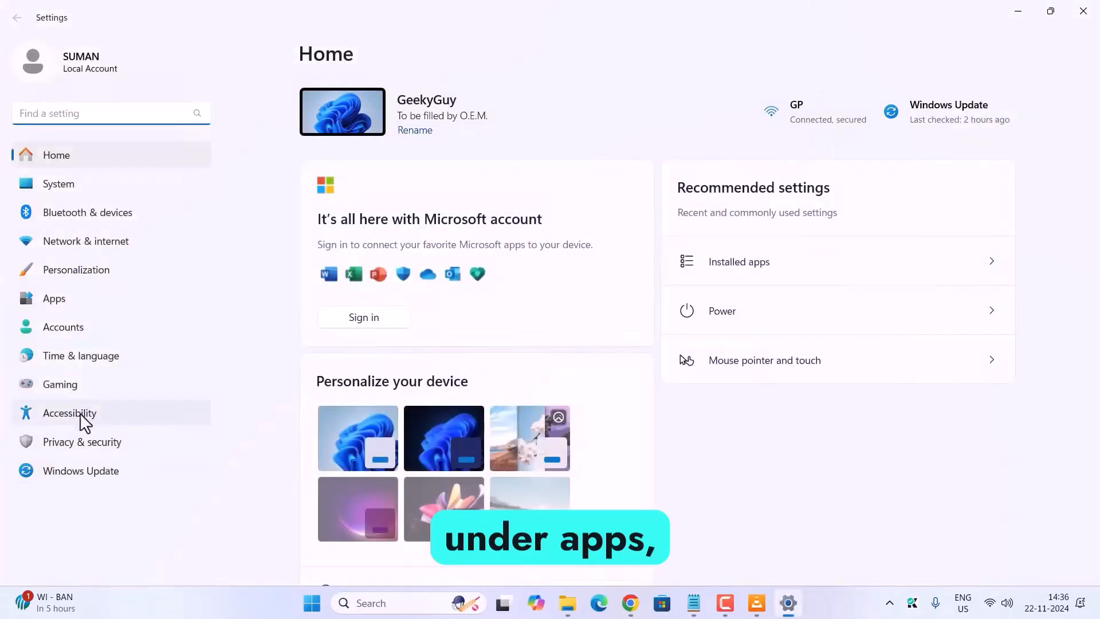
left_click(55, 299)
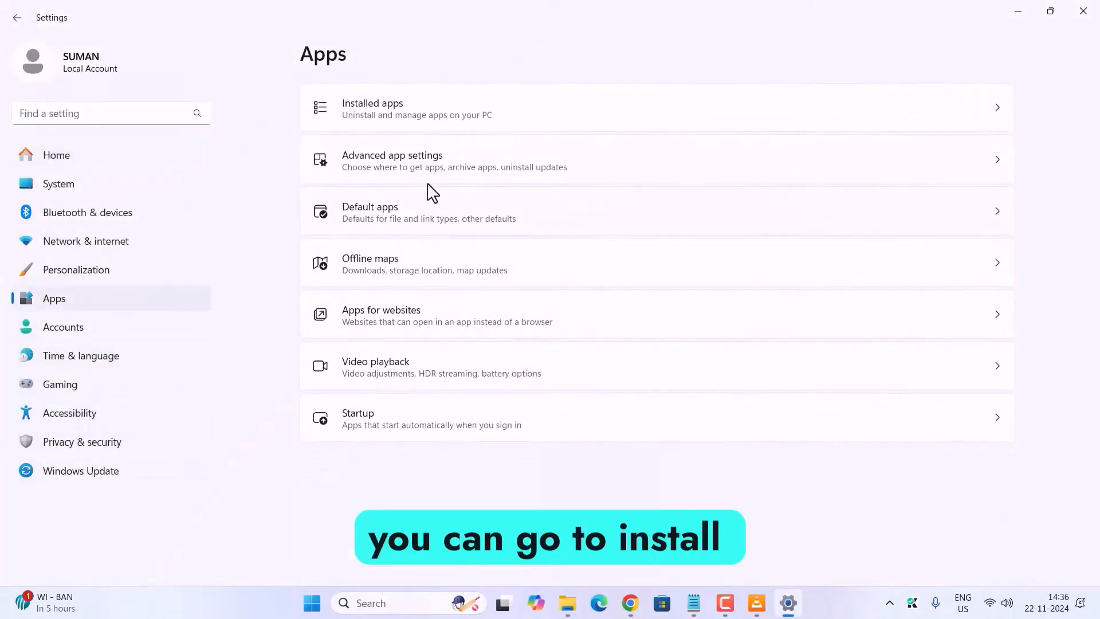
left_click(429, 116)
scroll(504, 401, "down", 20)
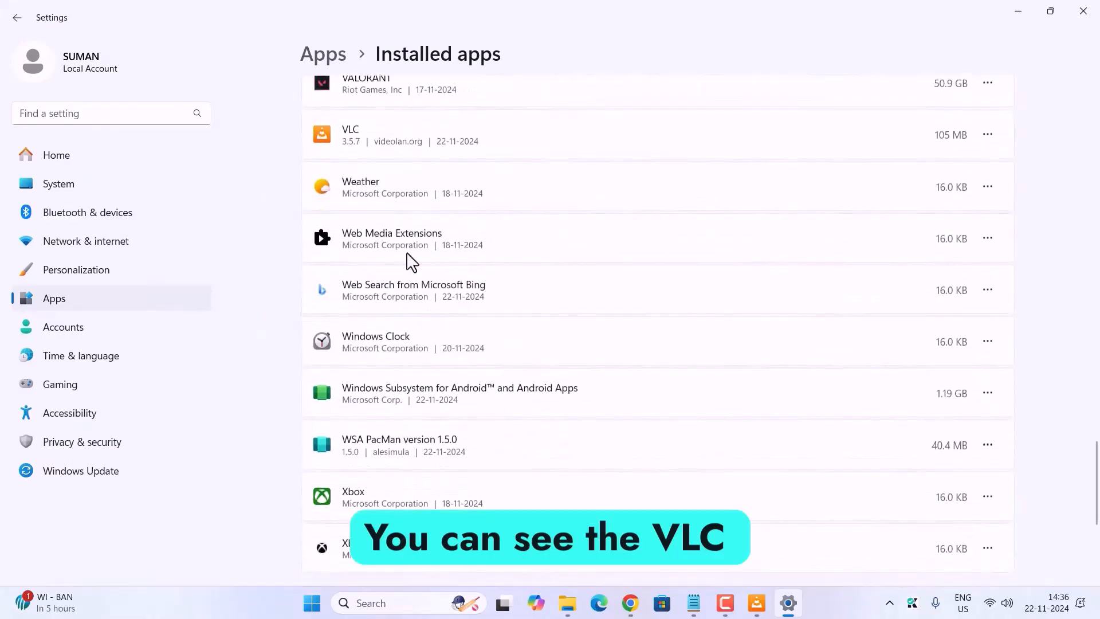
scroll(435, 203, "up", 1)
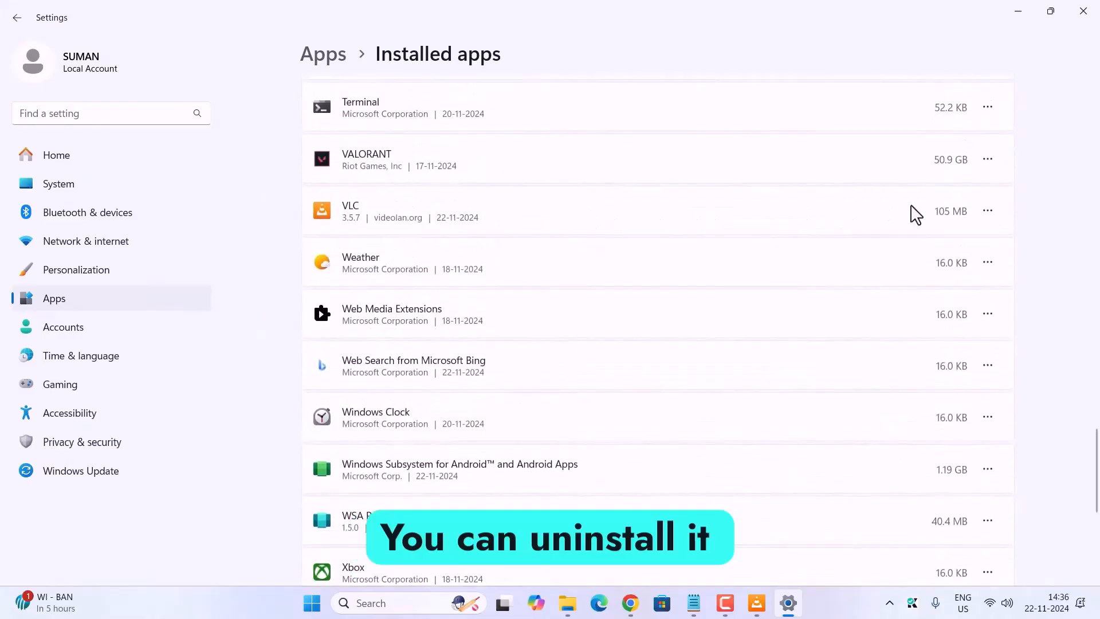
left_click(1044, 122)
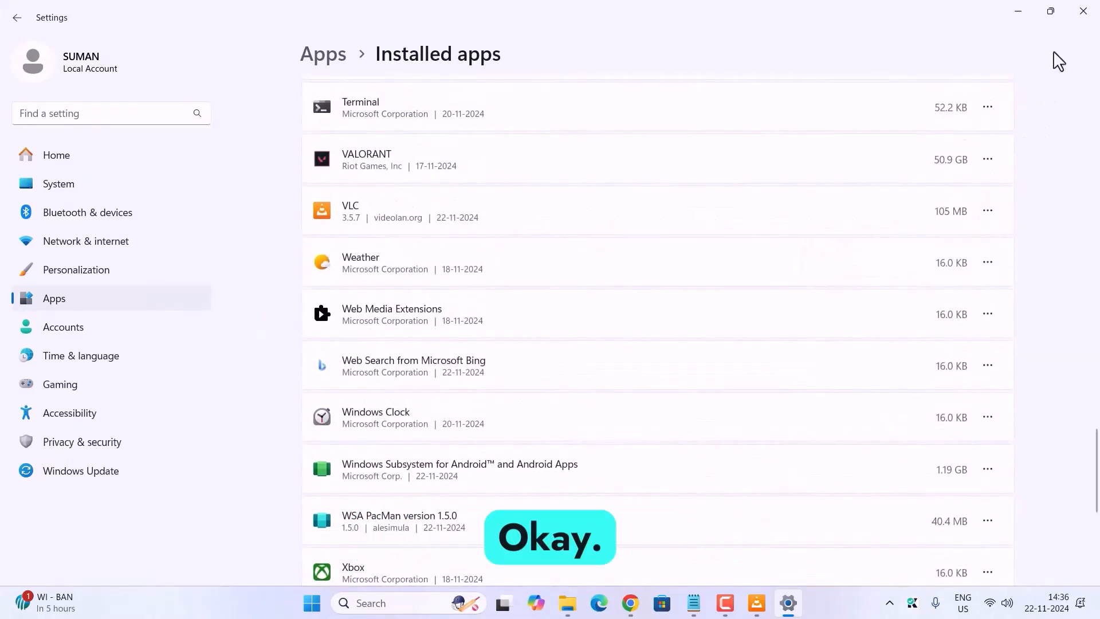
left_click(1083, 11)
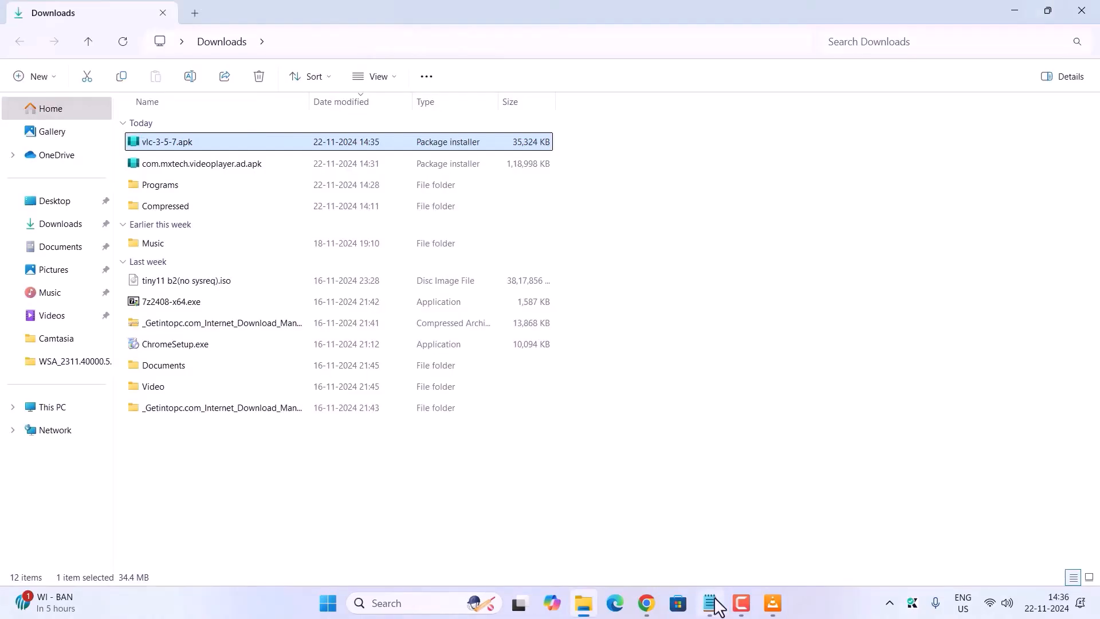
Step: Return to the text notes in Notepad and review step 6 on the alternative Apk Installer for WSA
left_click(708, 602)
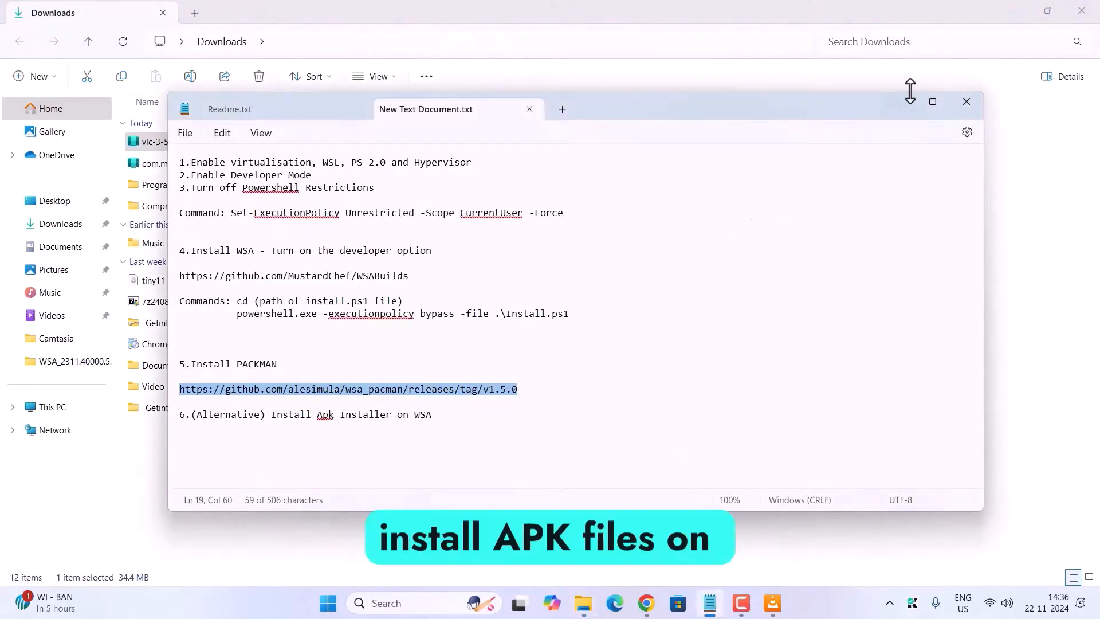
left_click(251, 447)
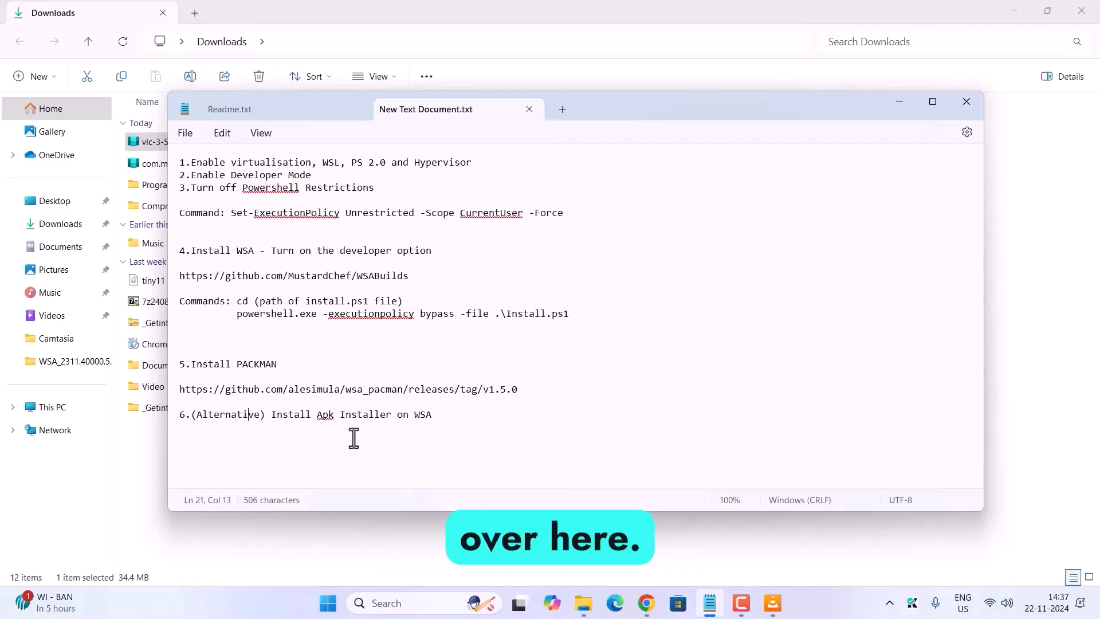
left_click(439, 421)
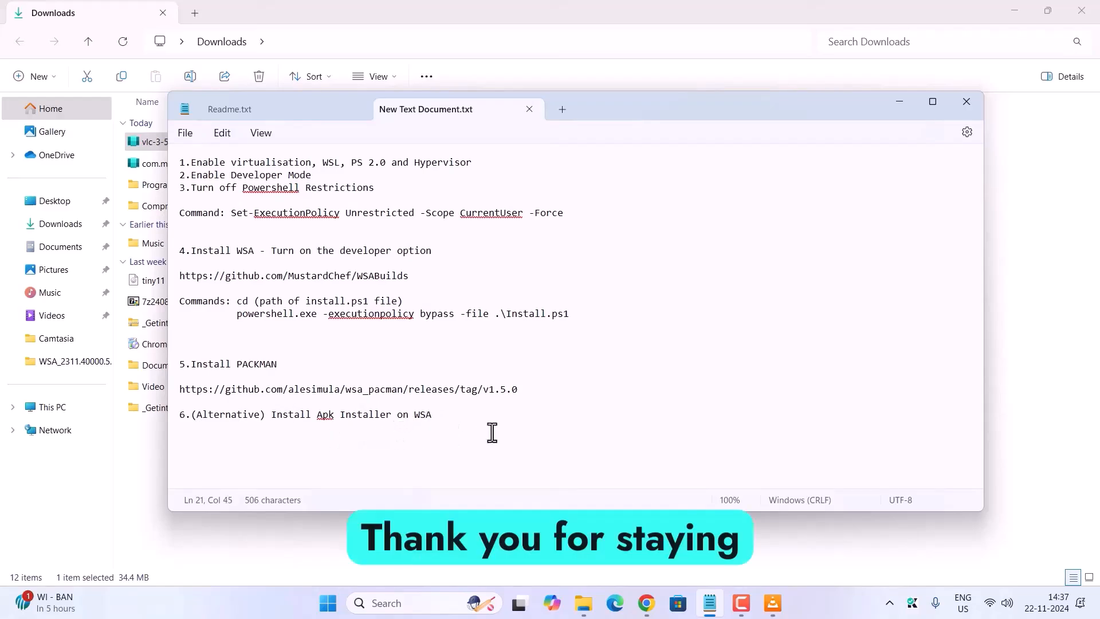